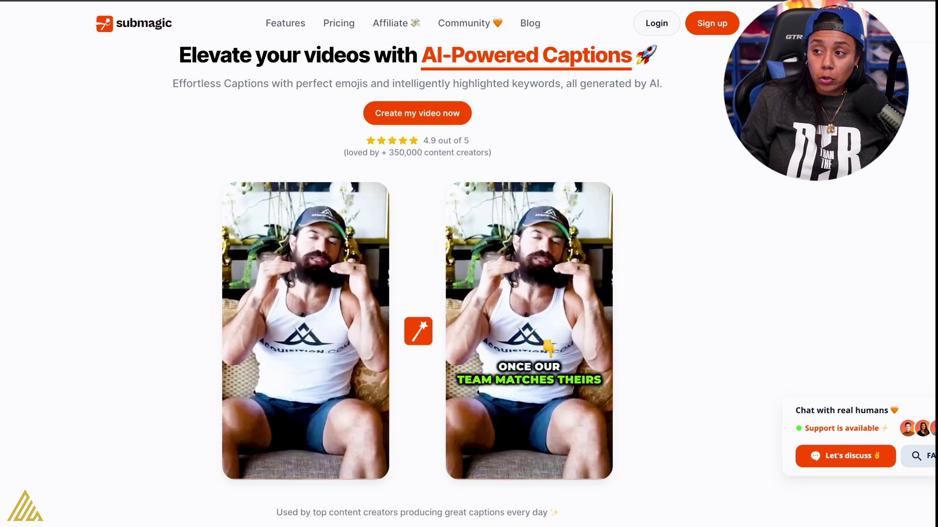
Look through the Submagic landing page, including the caption demos, feature list and top content creator examples.
scroll(418, 283, down, 5)
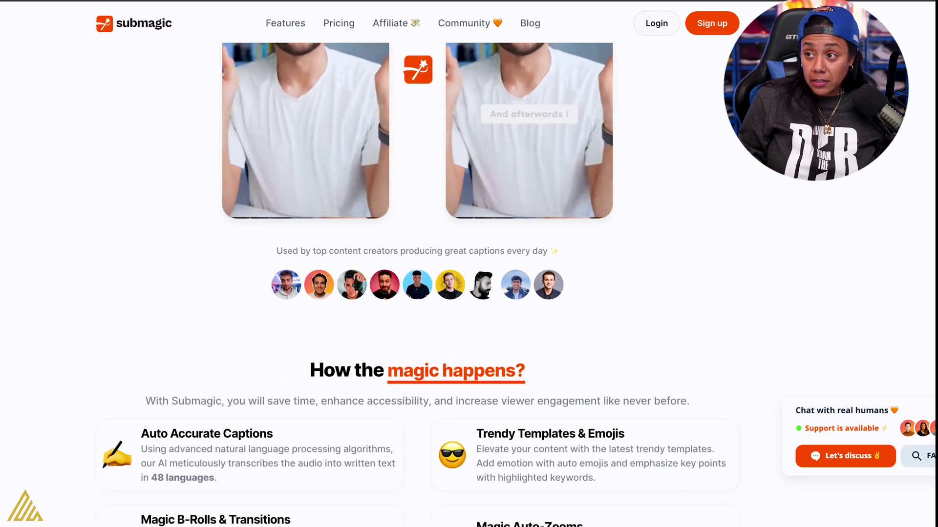
scroll(418, 283, down, 4)
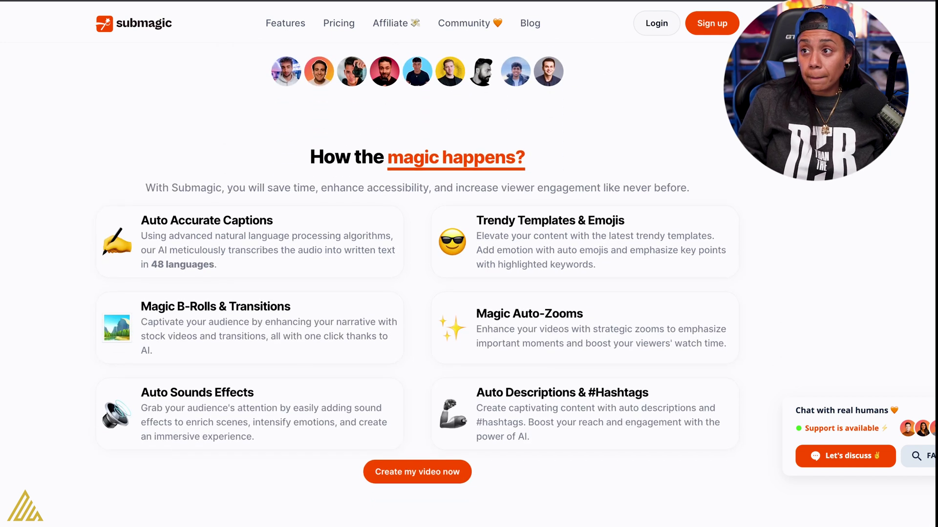
scroll(418, 284, down, 8)
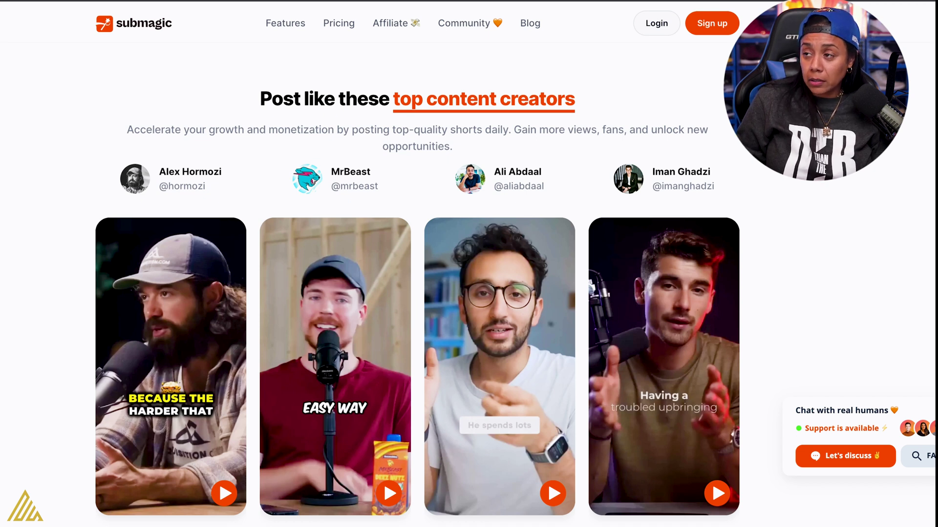
scroll(383, 480, down, 3)
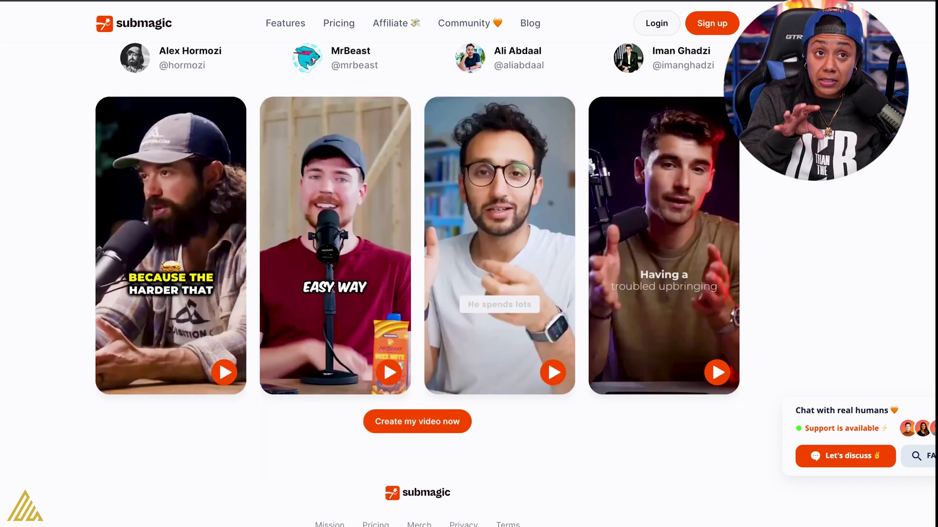
scroll(434, 283, down, 2)
scroll(435, 283, up, 15)
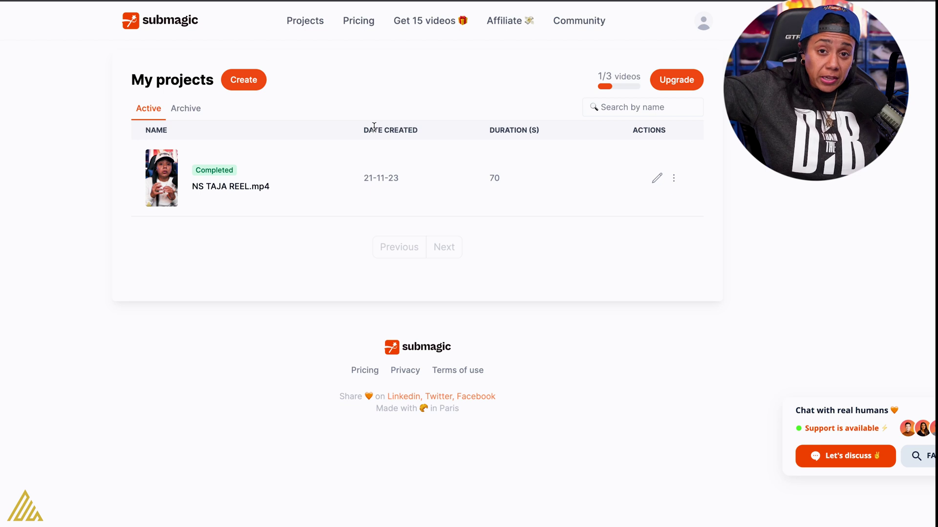
Open the NS TAJA REEL.mp4 project and apply the Hormozi 1 caption theme.
click(203, 187)
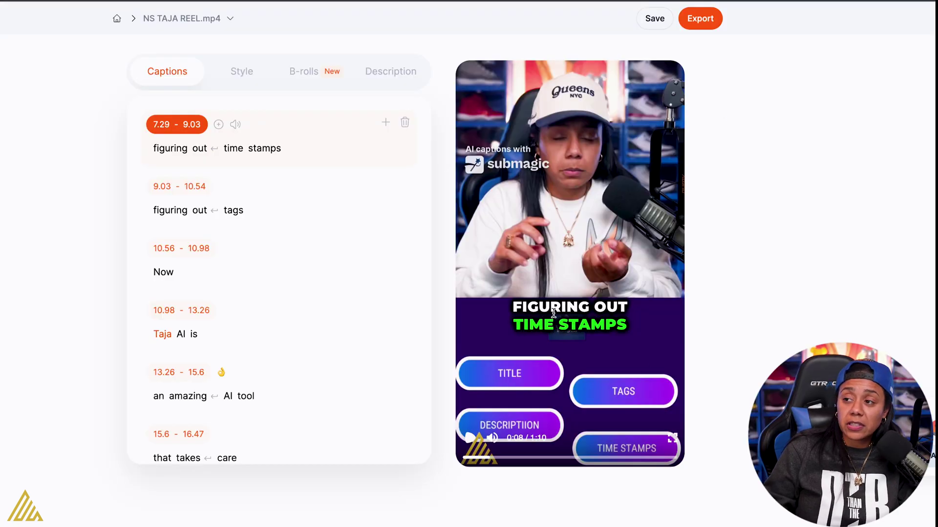
click(234, 78)
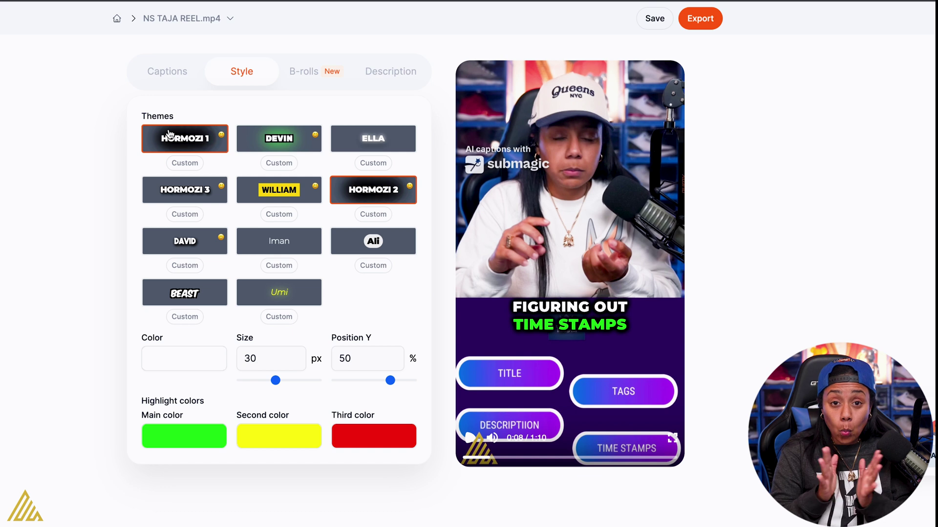
click(210, 128)
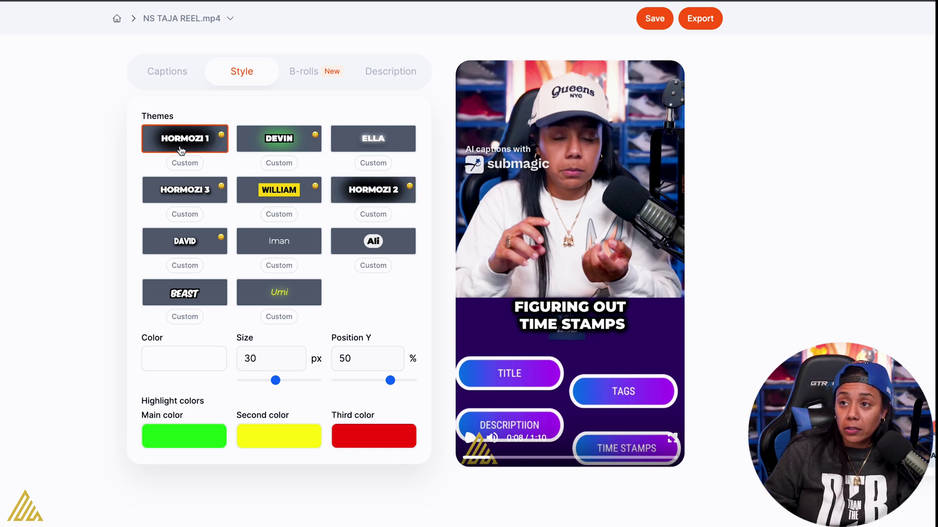
Try the Devin and Ella caption themes, playing the video to preview each one.
click(277, 141)
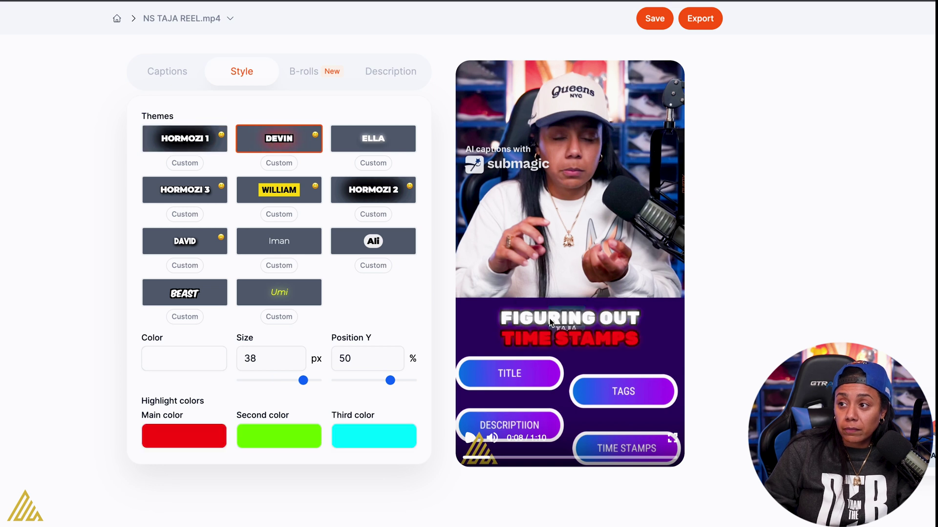
click(470, 443)
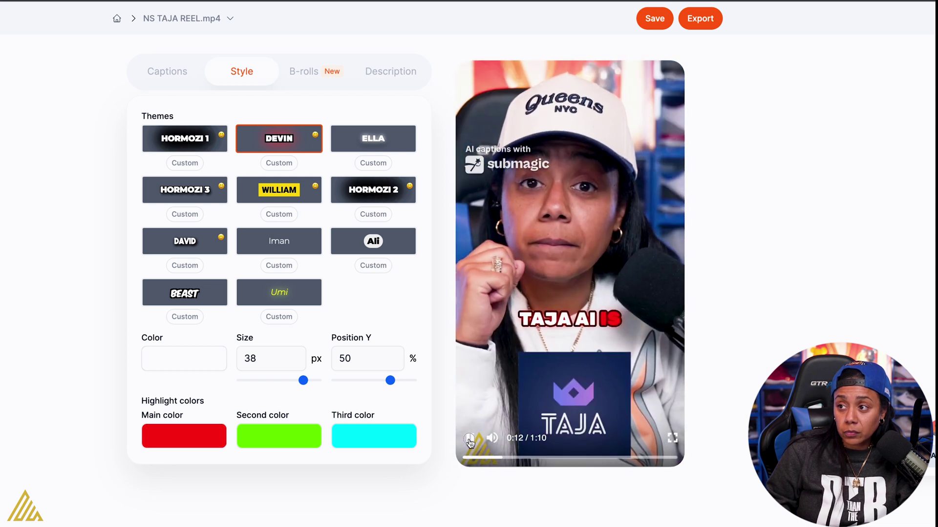
click(366, 147)
click(471, 439)
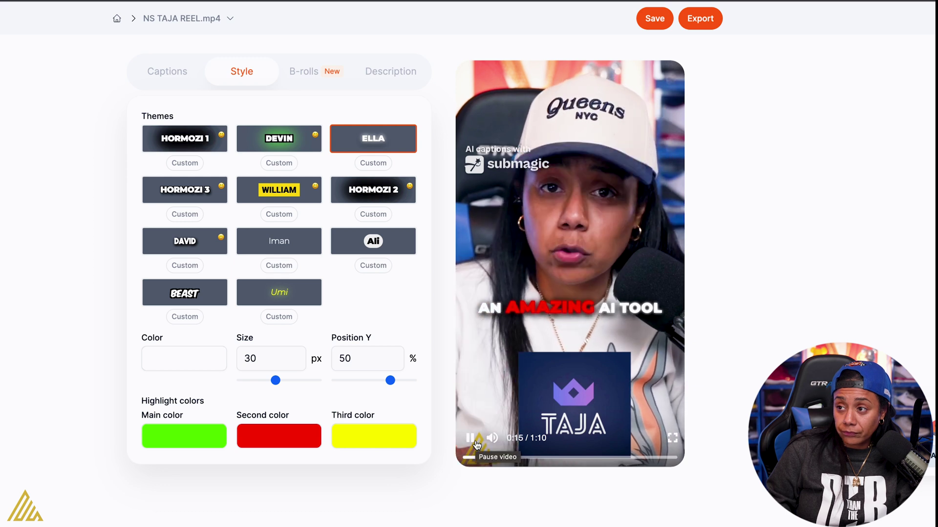
click(471, 439)
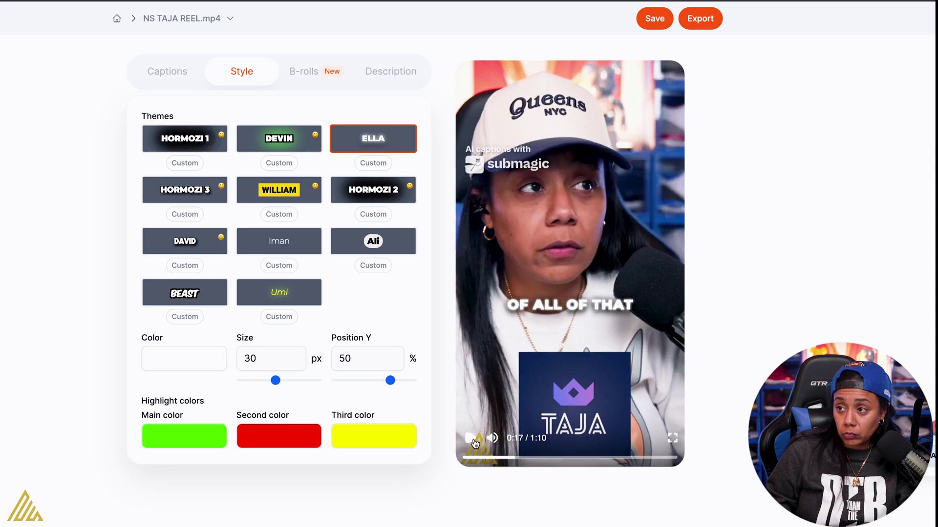
Try the Hormozi 3, William, Hormozi 2 and David caption themes, and play the video with David applied.
click(188, 197)
click(289, 195)
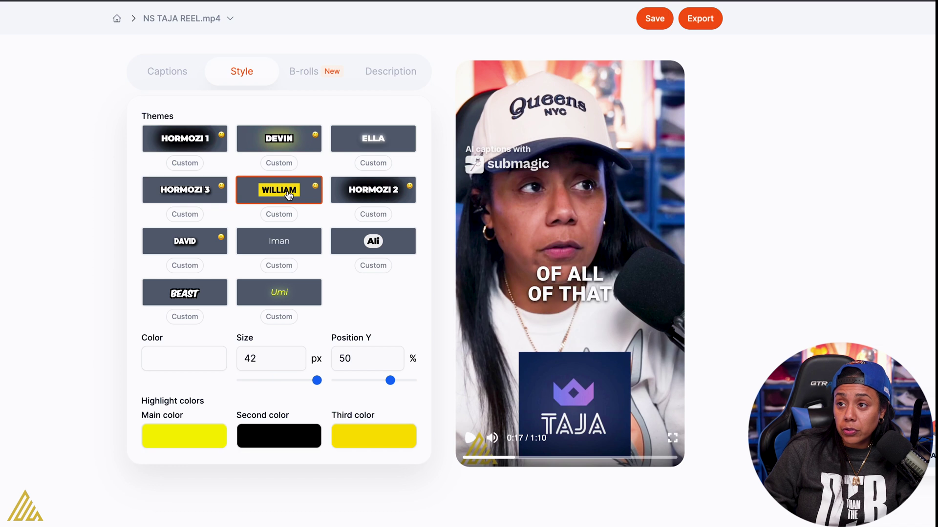
click(368, 195)
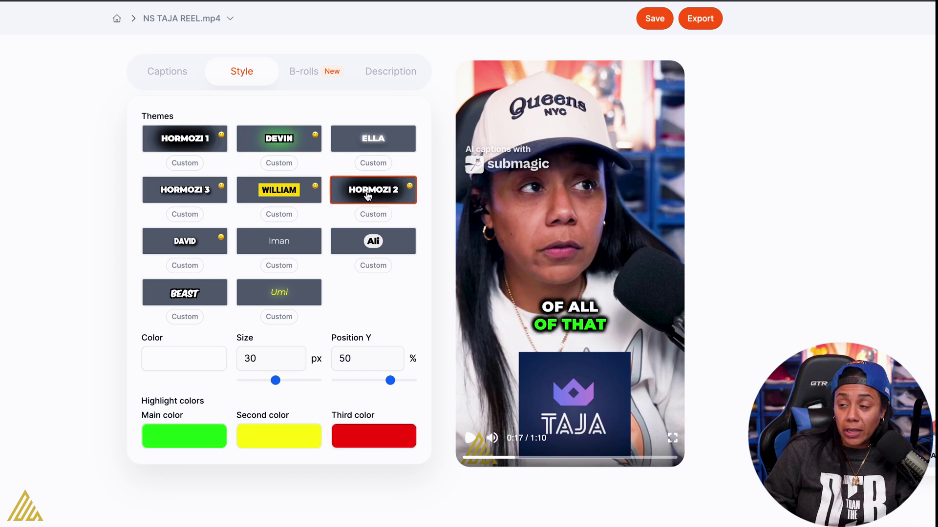
click(213, 236)
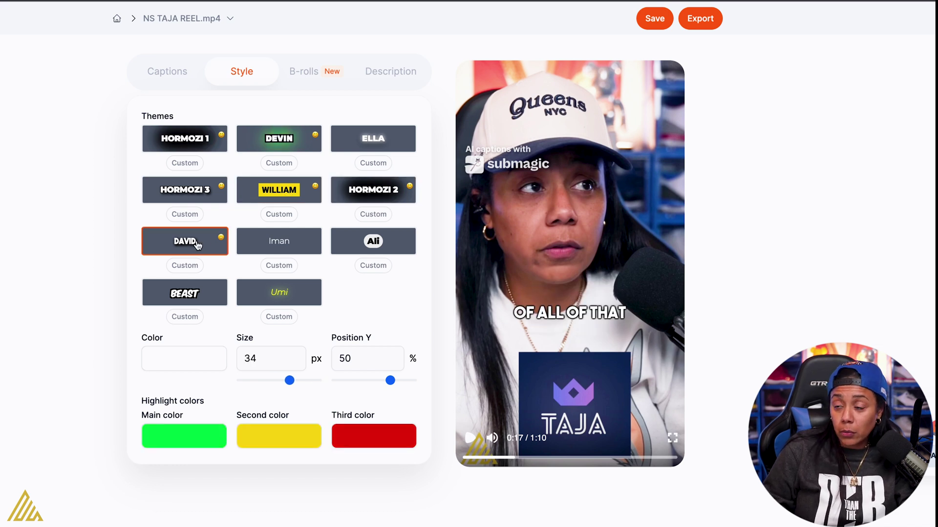
click(468, 435)
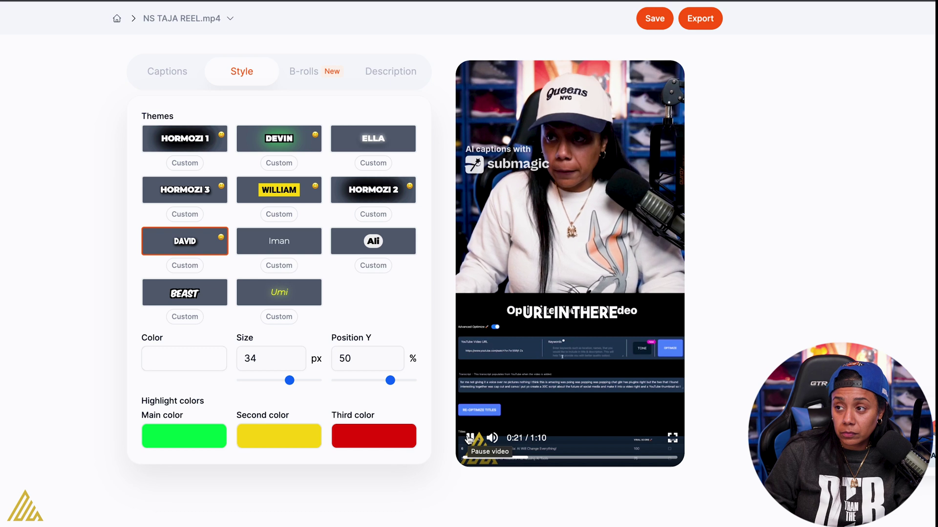
click(467, 439)
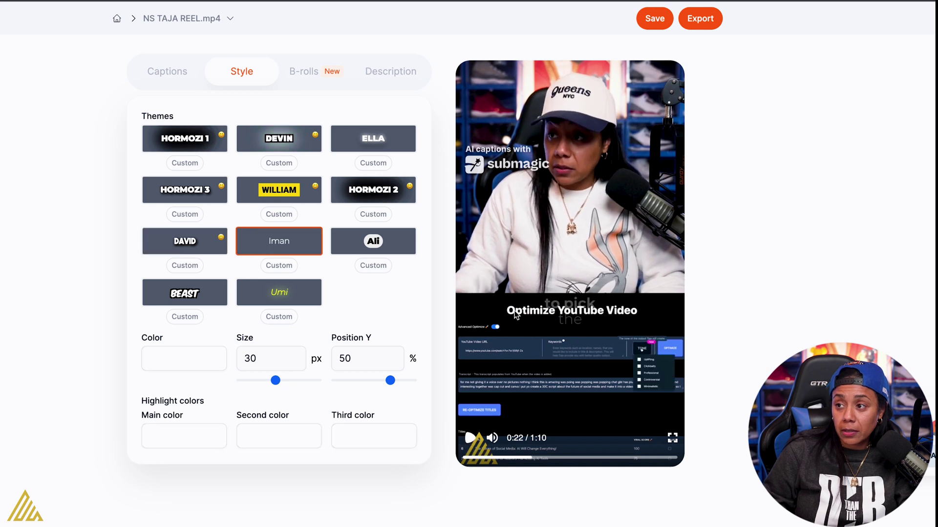
Preview the Iman and Umi caption themes while the video plays, then pause it.
click(470, 439)
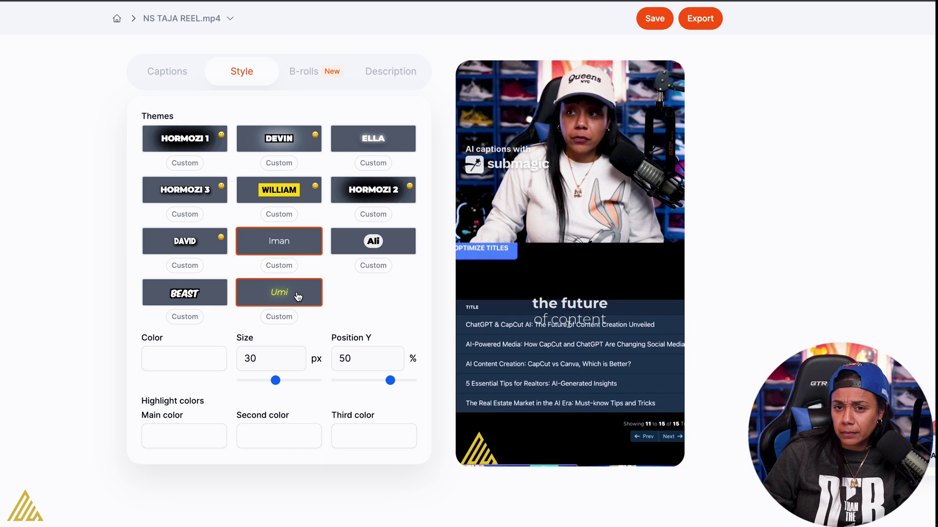
click(279, 293)
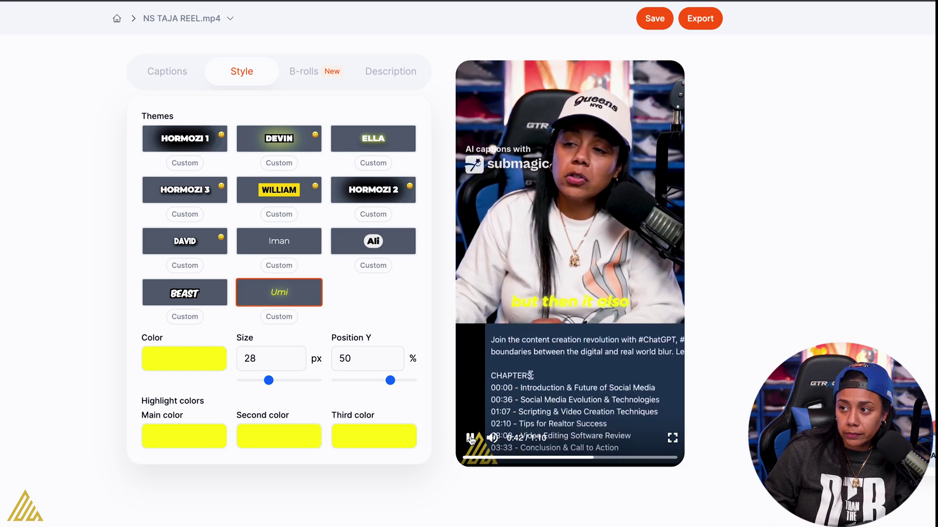
click(472, 439)
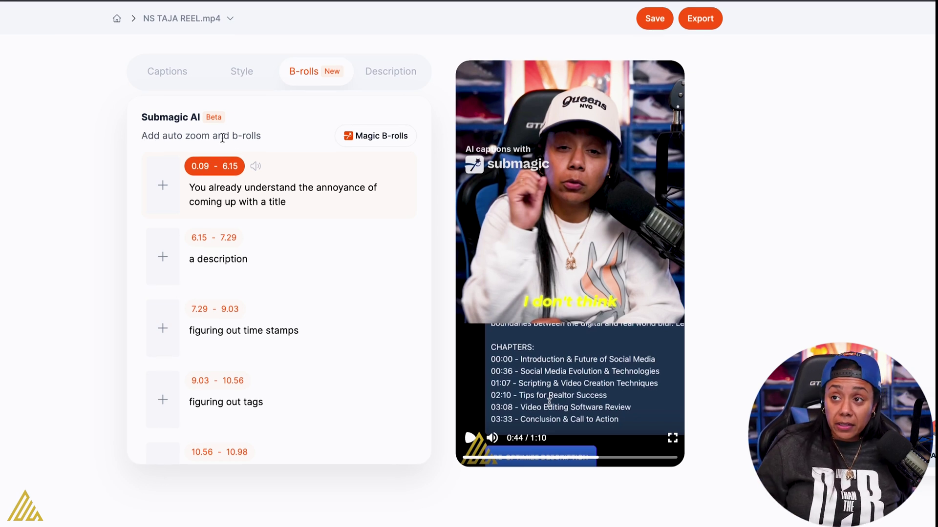
Add automatic B-rolls to the video with Magic B-rolls.
click(363, 138)
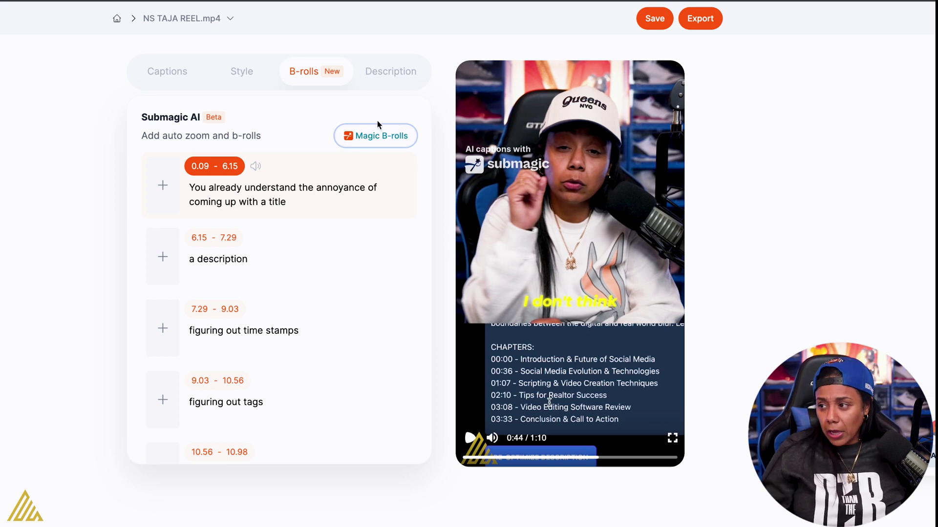
scroll(247, 194, down, 4)
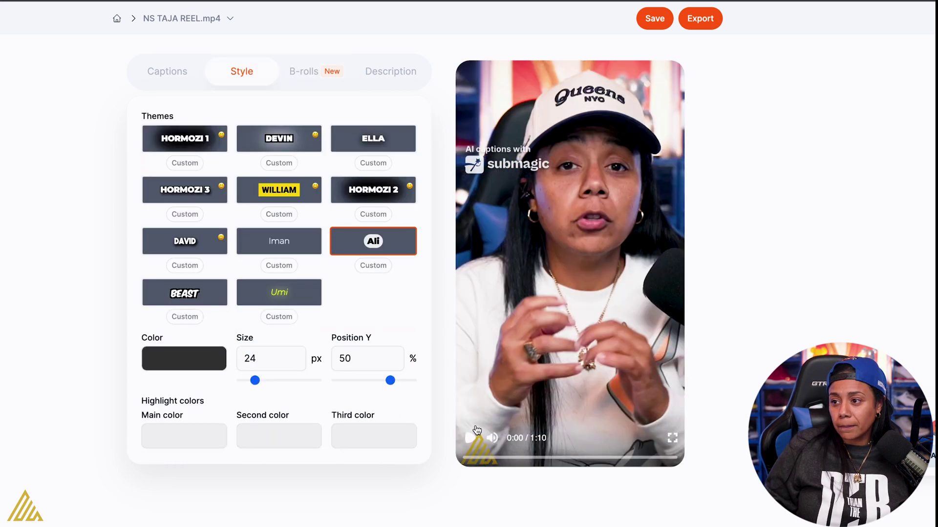
Review the transcript lines in the B-roll list and the stock clips assigned to them.
click(300, 73)
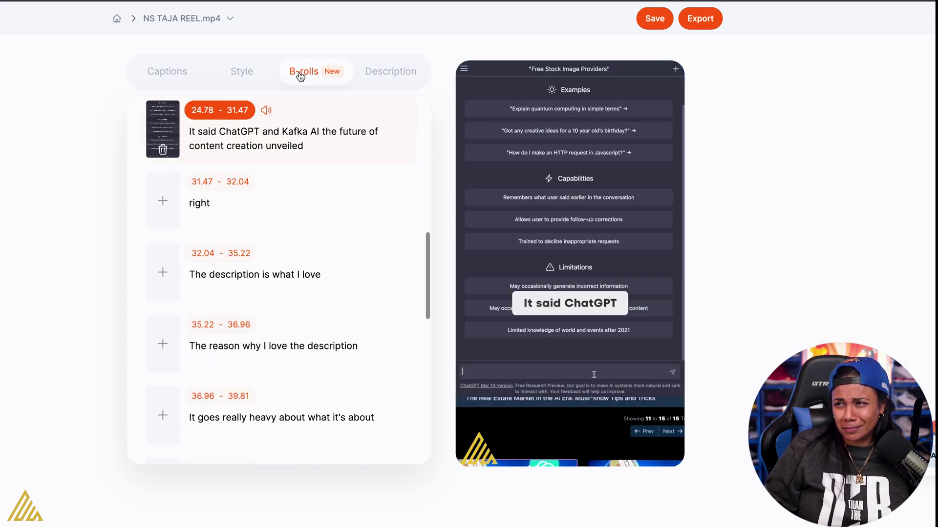
mouse_move(490, 429)
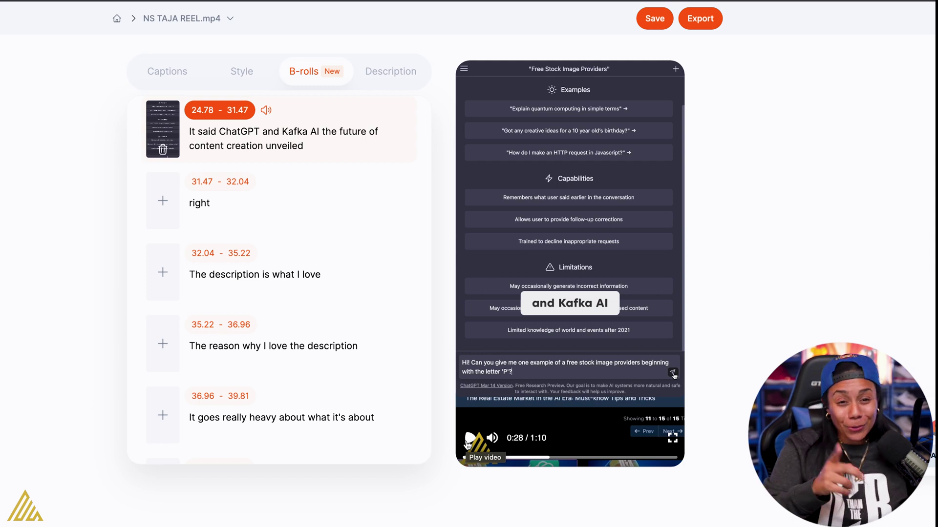
scroll(303, 352, down, 5)
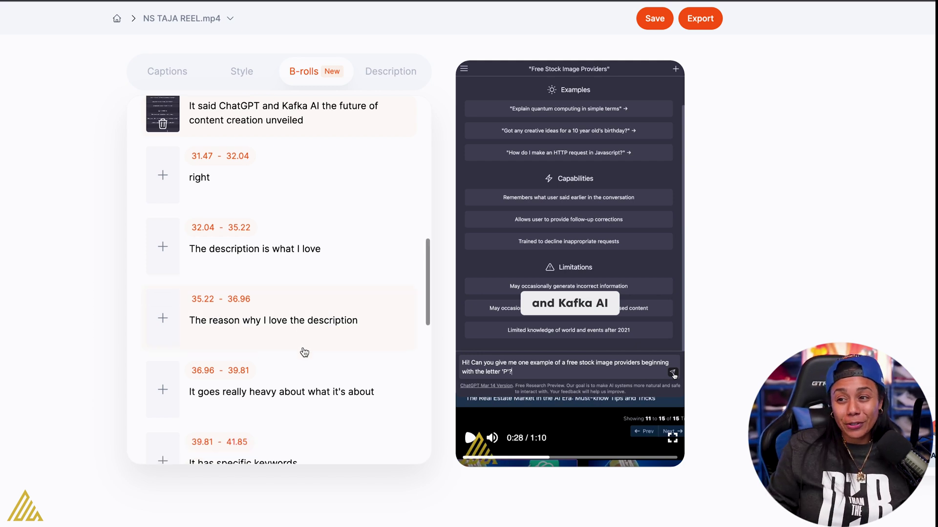
scroll(304, 352, down, 10)
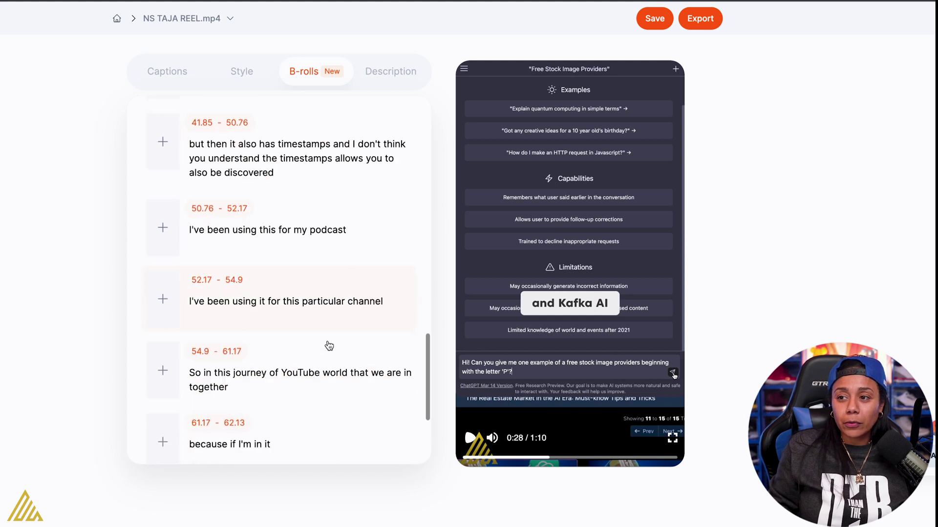
scroll(327, 345, up, 10)
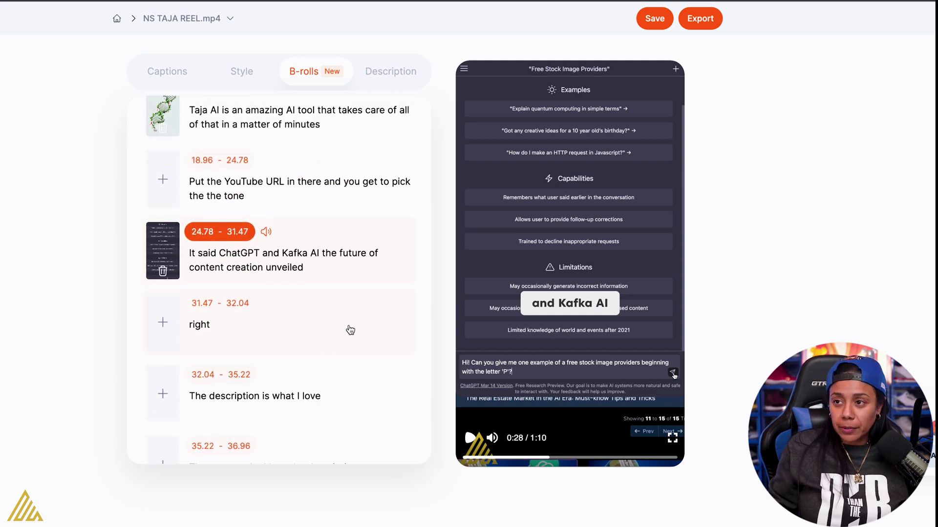
scroll(350, 331, down, 10)
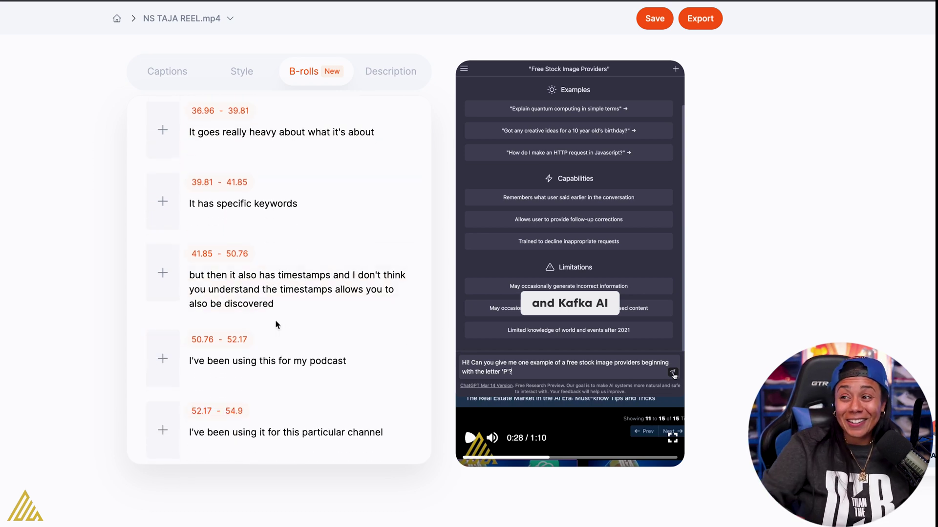
scroll(312, 313, up, 1)
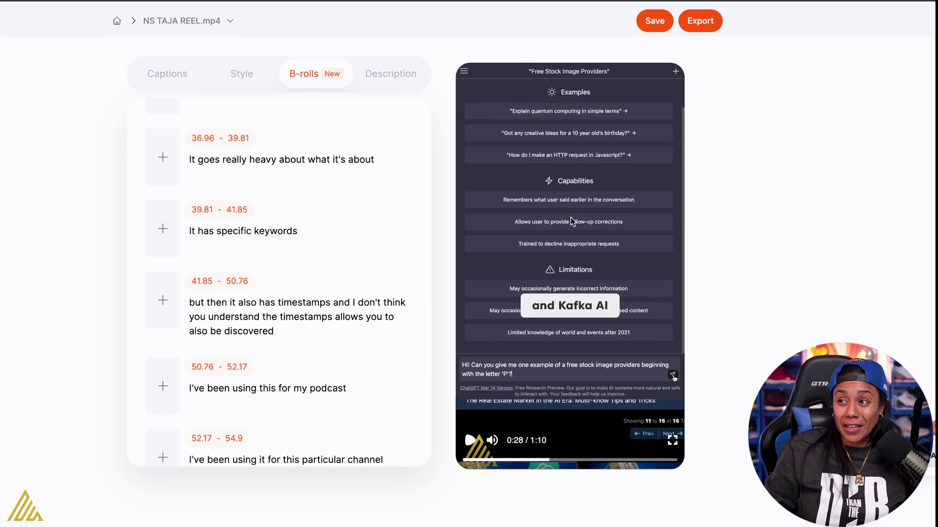
scroll(285, 241, up, 7)
scroll(286, 241, down, 6)
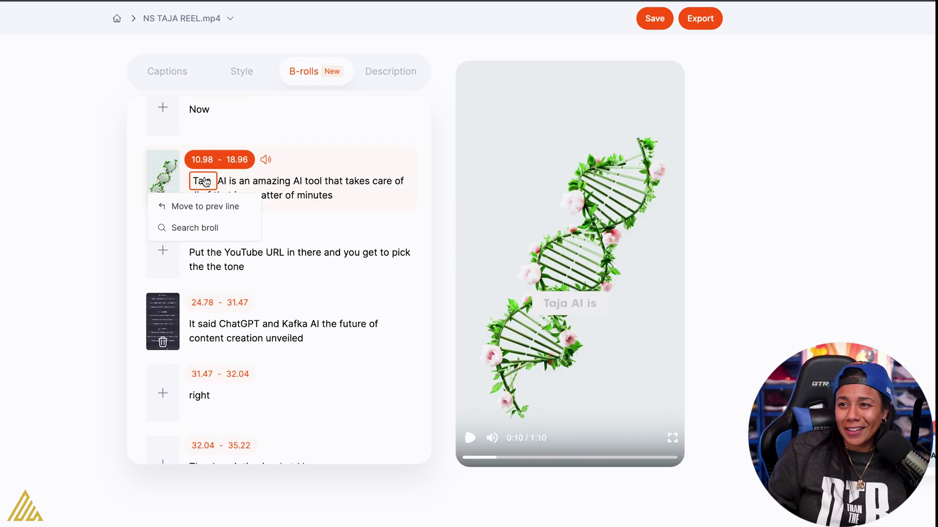
Replace the B-roll on the "Taja AI is an amazing AI tool" line with a city skyline clip found by searching New York.
click(194, 228)
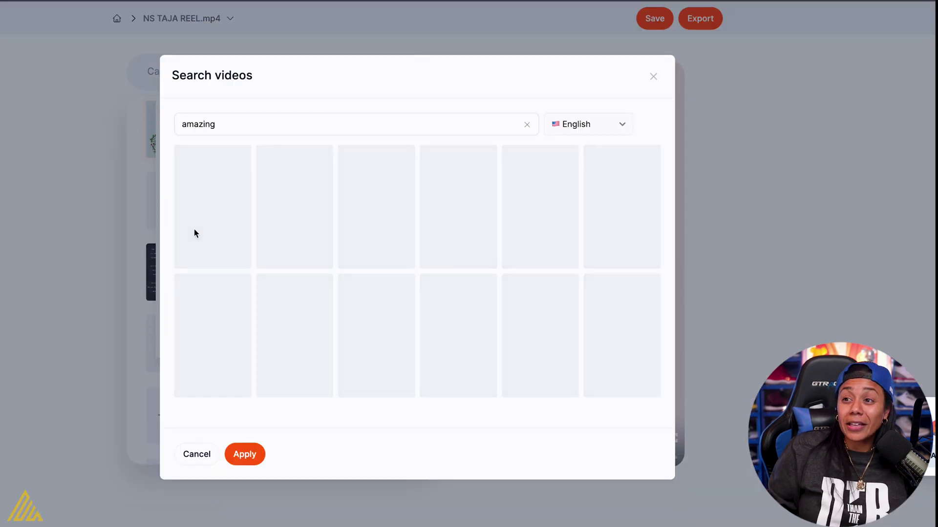
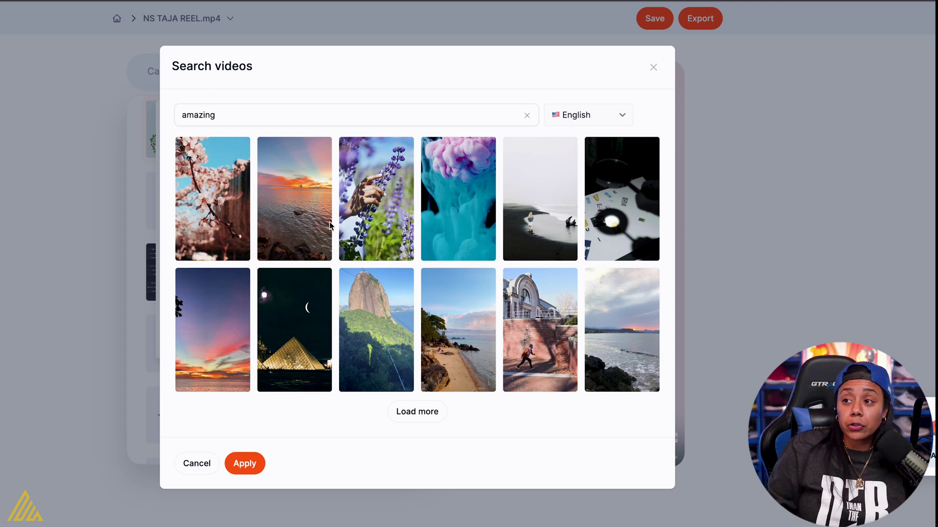
triple_click(256, 119)
text(New)
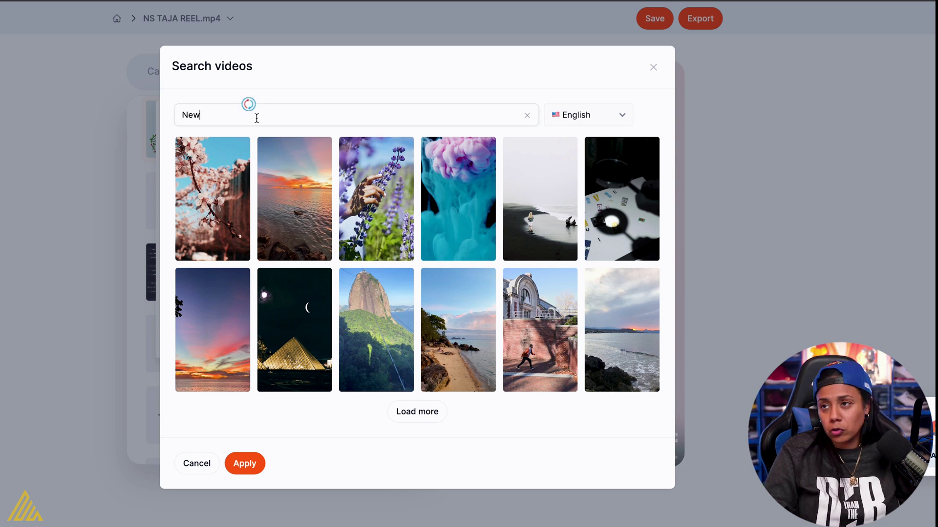
text( York)
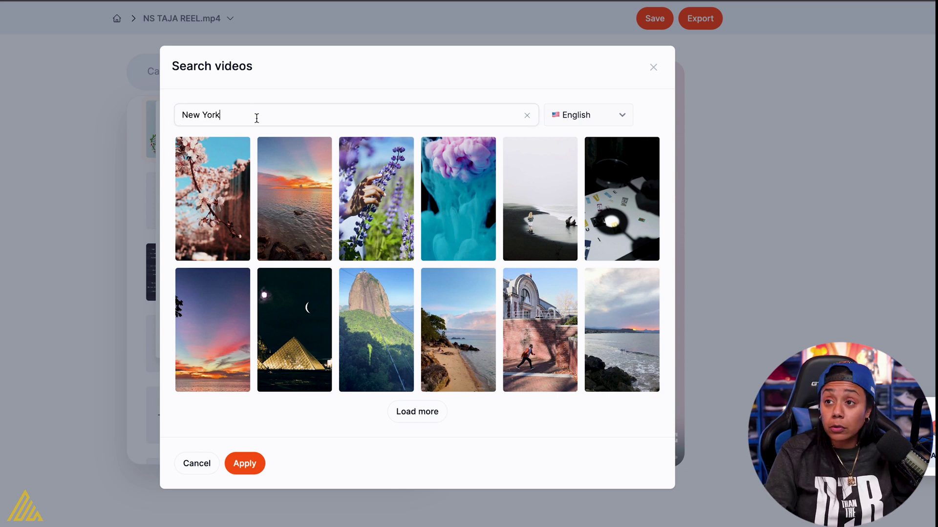
click(457, 204)
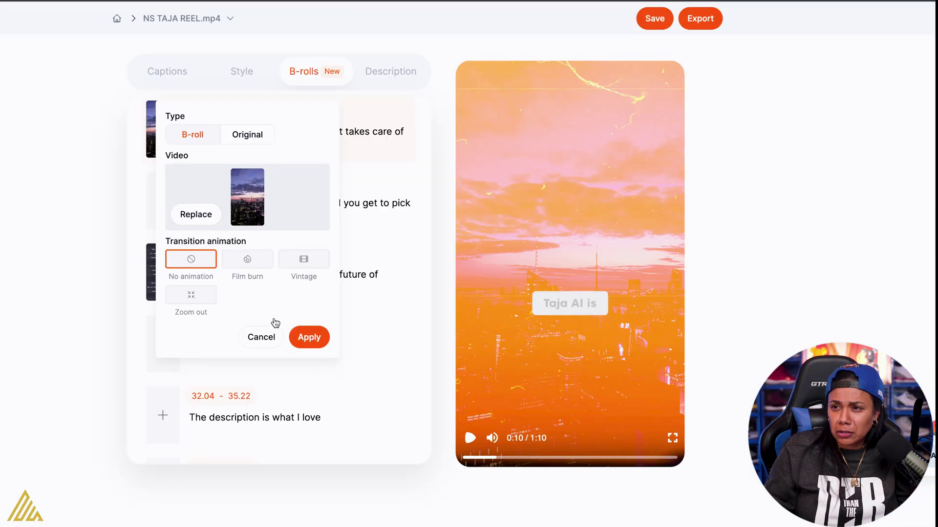
Apply the Film burn transition to the city skyline B-roll and play the video through that transition.
click(247, 262)
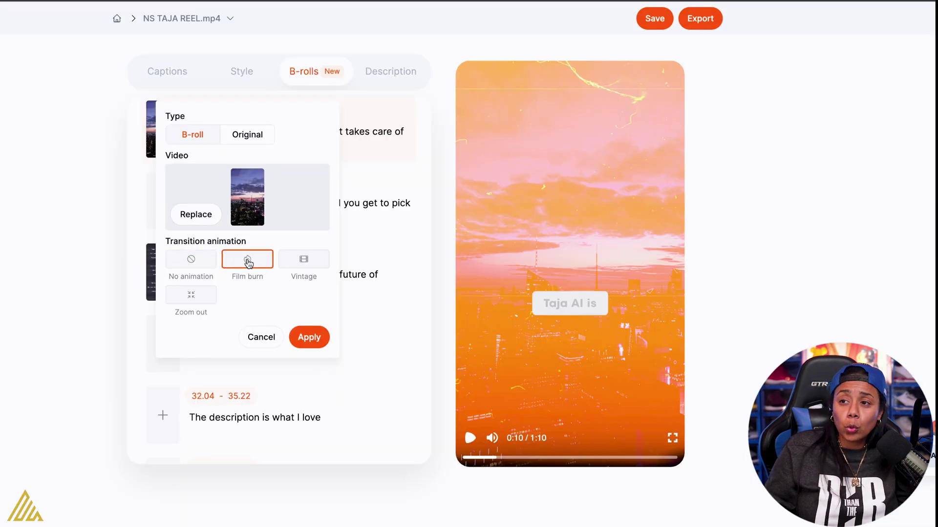
click(305, 264)
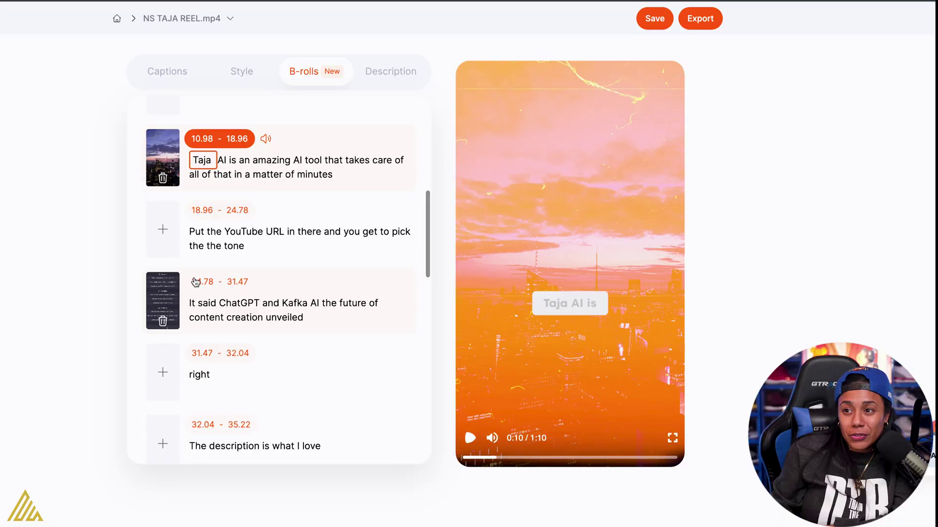
scroll(171, 277, up, 2)
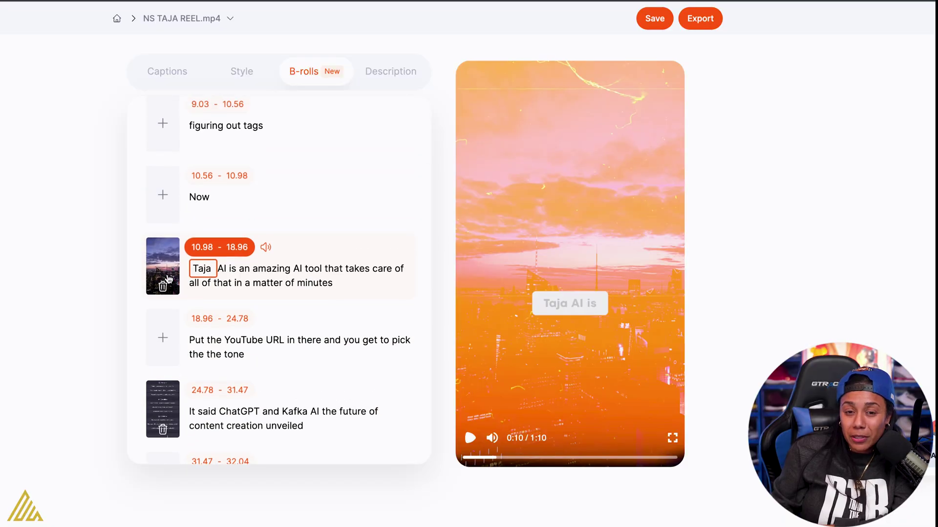
click(490, 459)
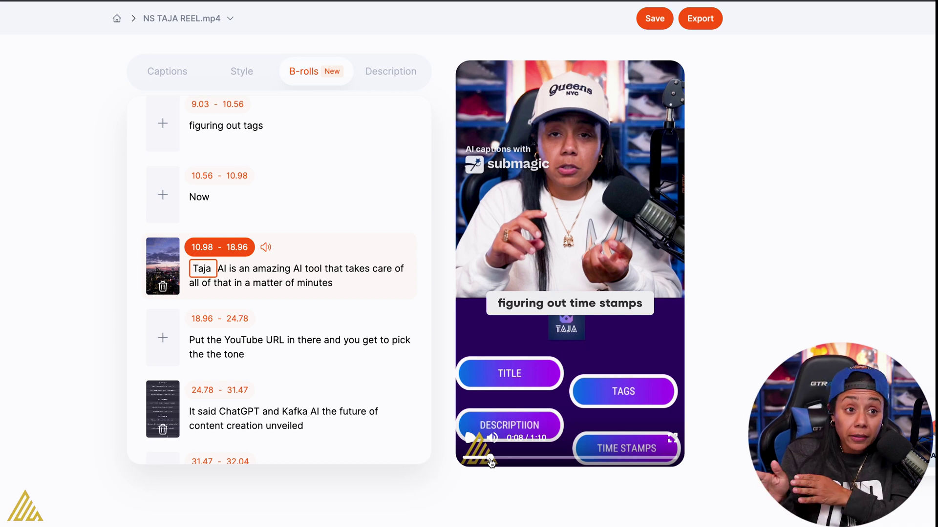
click(470, 438)
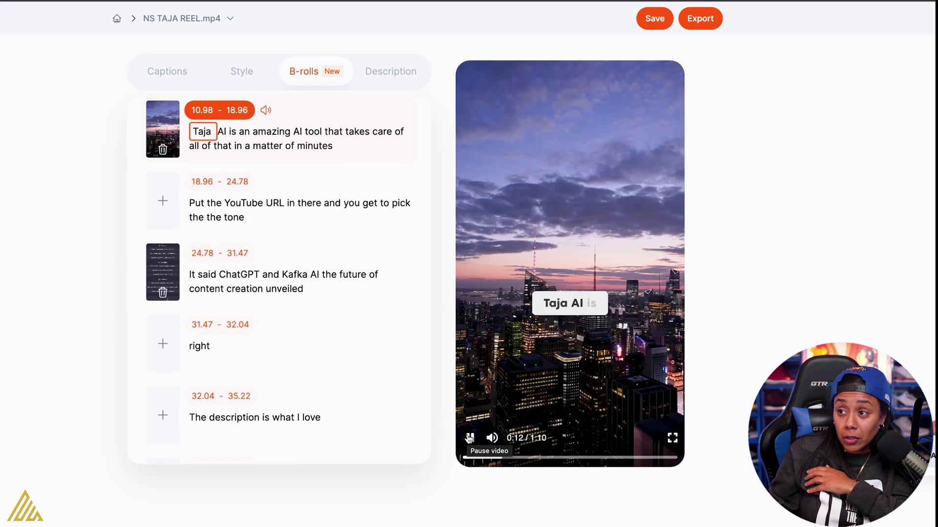
click(469, 438)
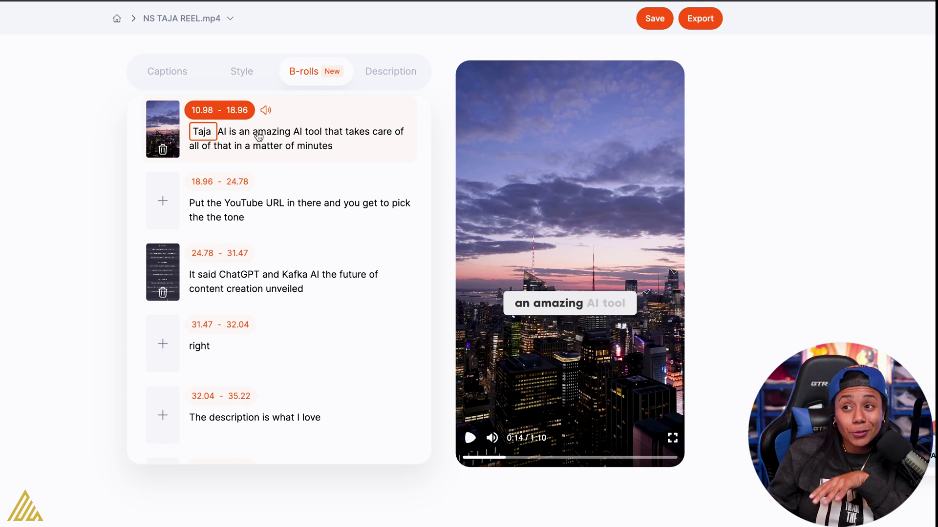
Change the skyline B-roll's transition animation to Vintage and play the "Taja AI is an amazing AI tool" segment.
click(243, 137)
click(164, 130)
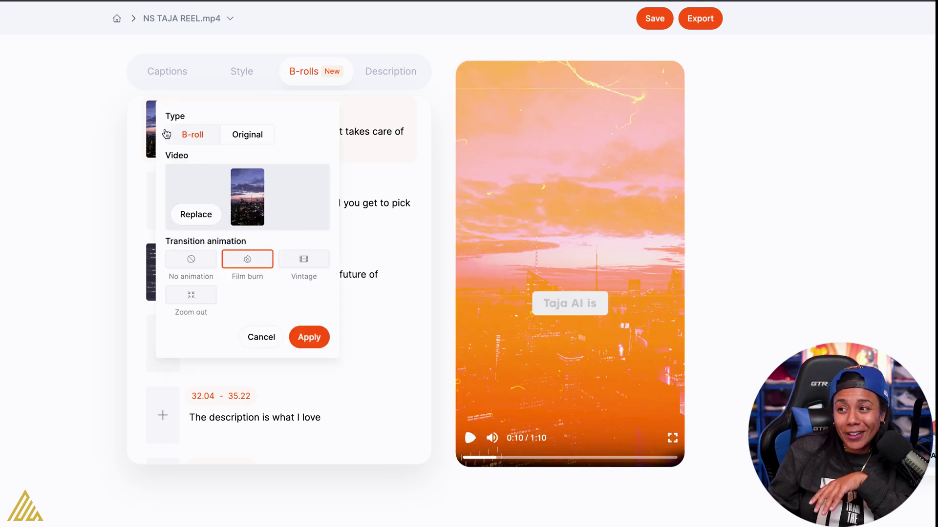
click(308, 267)
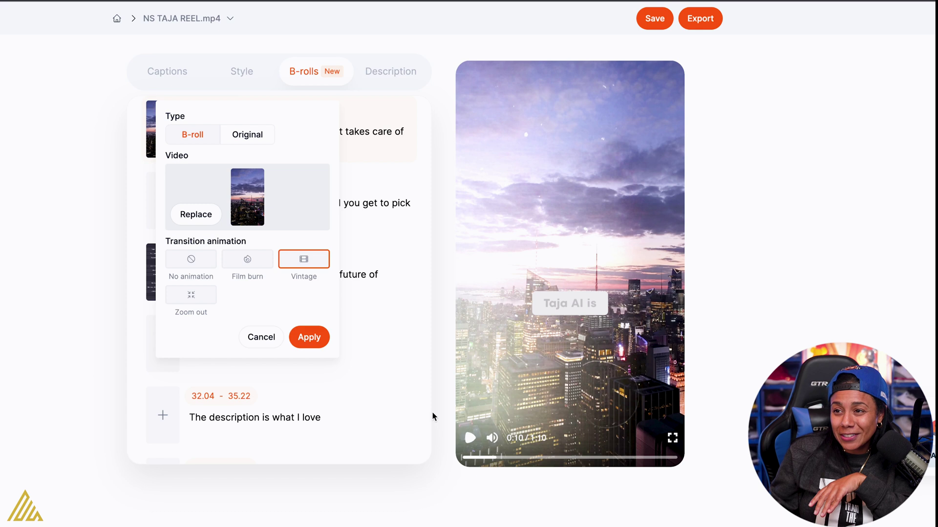
click(471, 438)
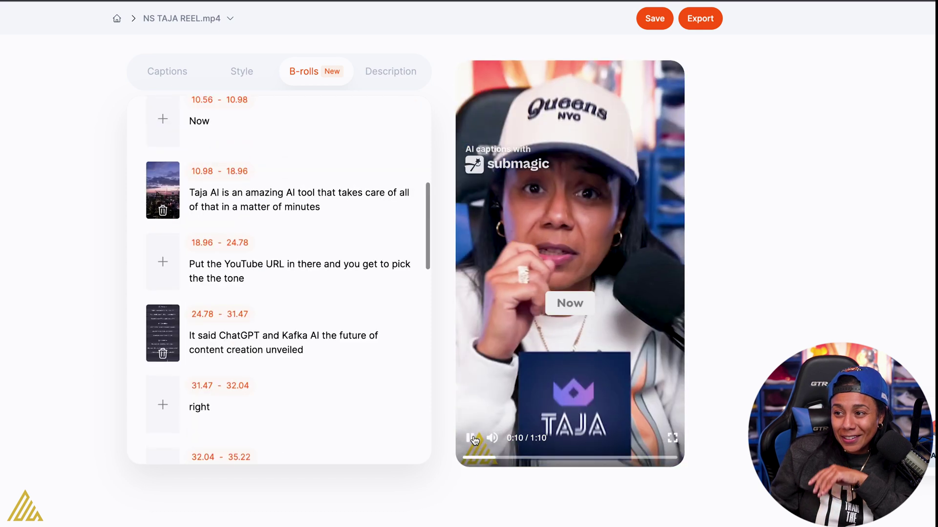
scroll(429, 438, down, 1)
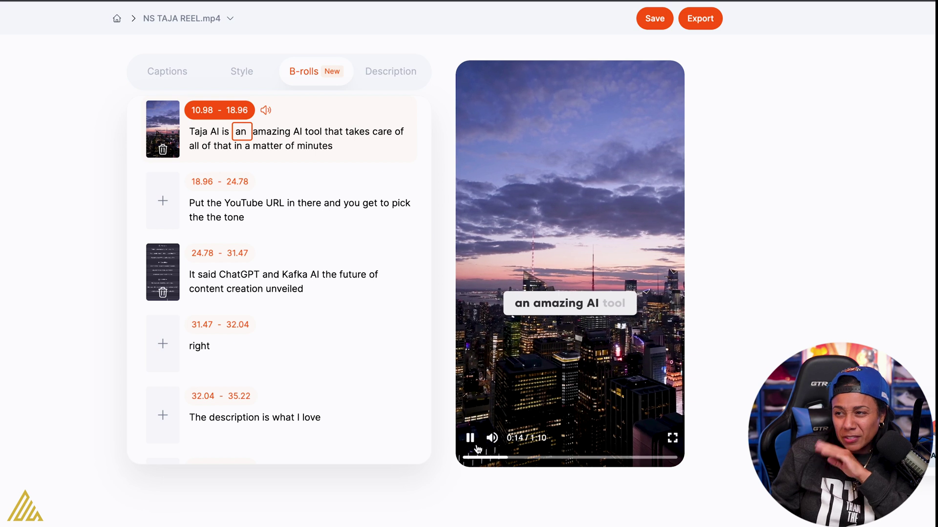
click(473, 442)
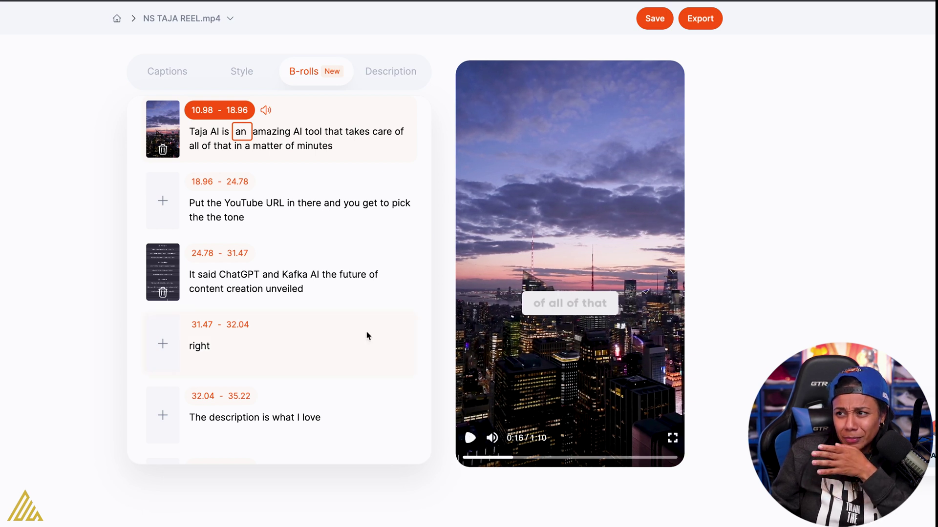
Change the skyline B-roll's transition animation to Zoom out and play the start of the clip.
click(157, 117)
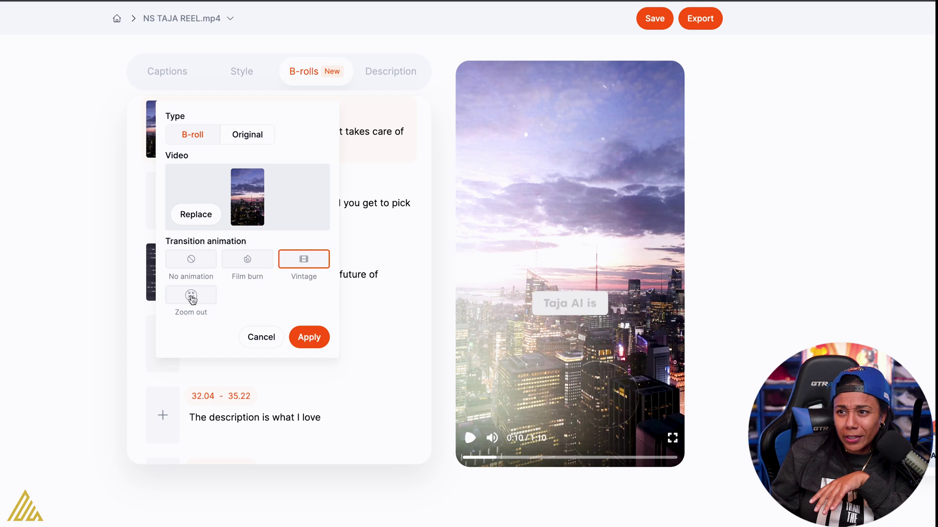
click(190, 294)
click(485, 456)
click(469, 438)
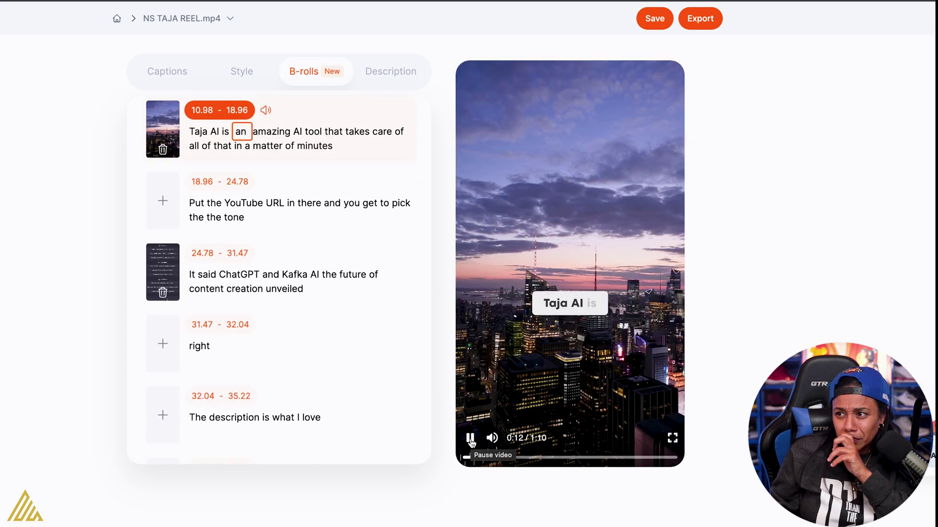
click(470, 438)
Set the transition animation of the skyline B-roll back to Film burn.
click(184, 132)
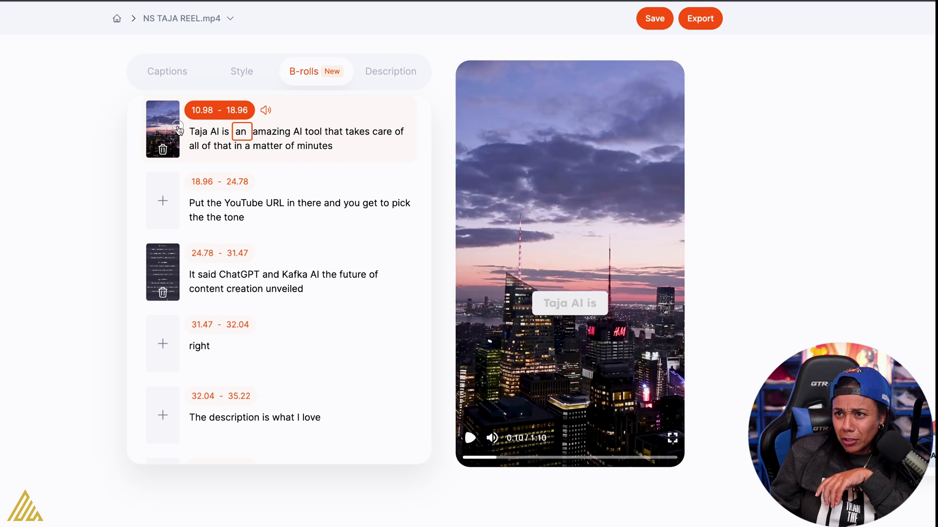
click(177, 130)
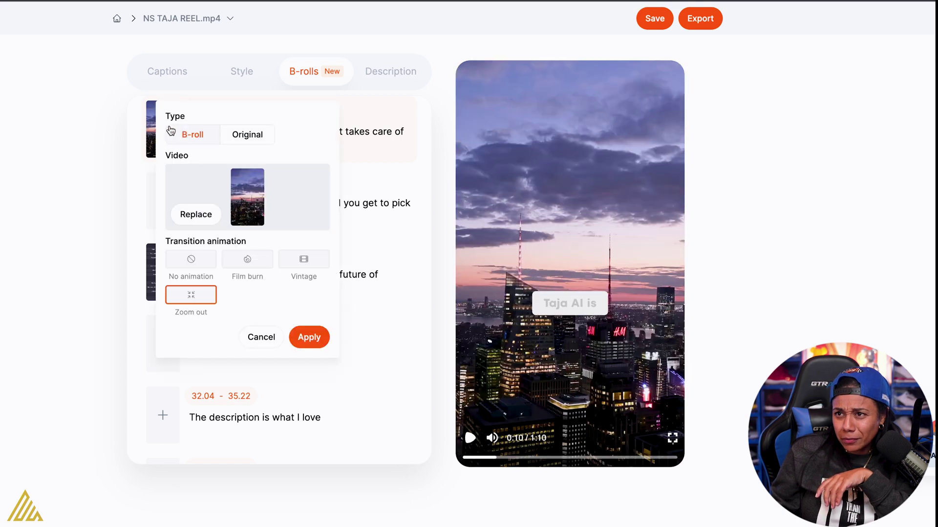
click(246, 265)
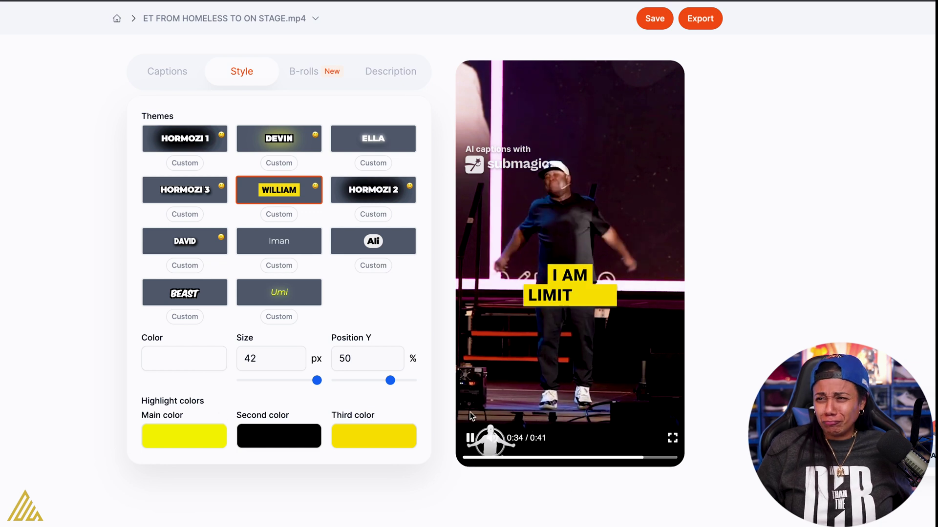
Try the Iman and Ali caption themes on ET FROM HOMELESS TO ON STAGE.mp4, playing the Ali captions from 0:07.
click(470, 441)
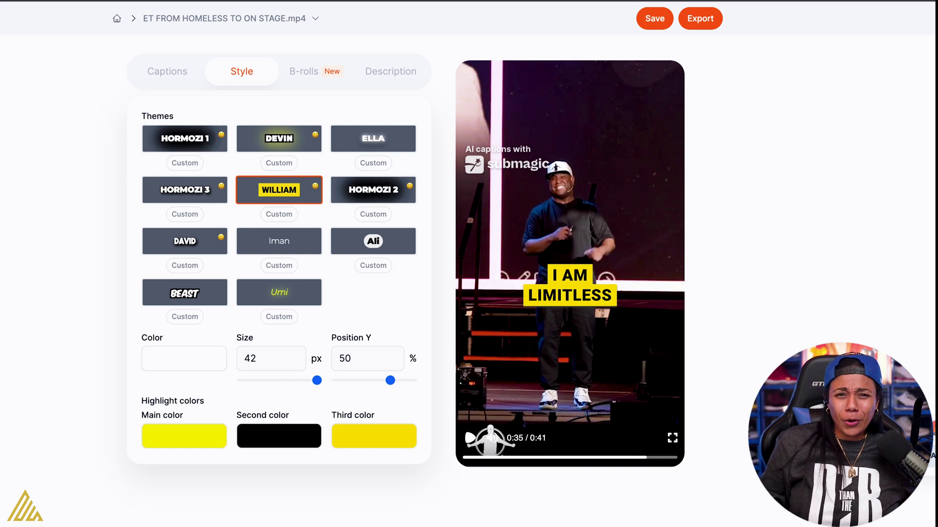
drag(645, 467, 420, 460)
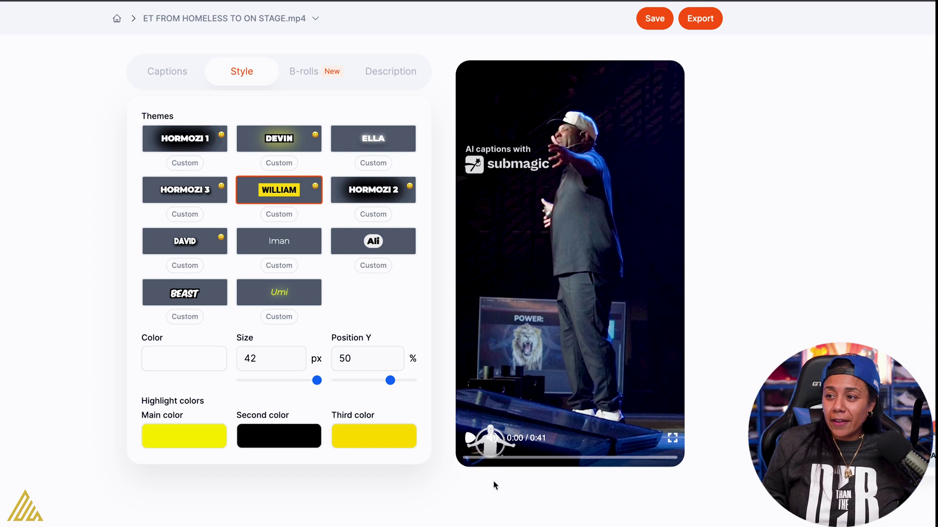
drag(483, 460, 500, 459)
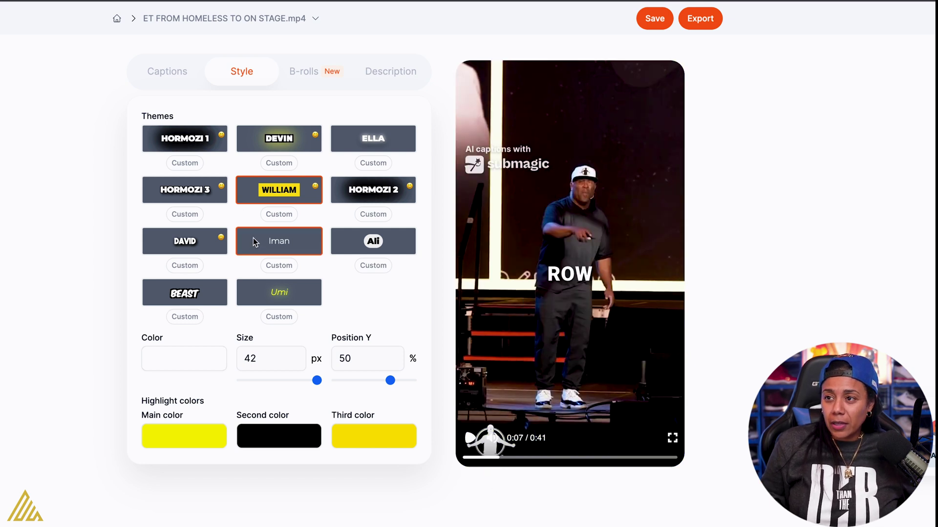
click(296, 250)
click(351, 247)
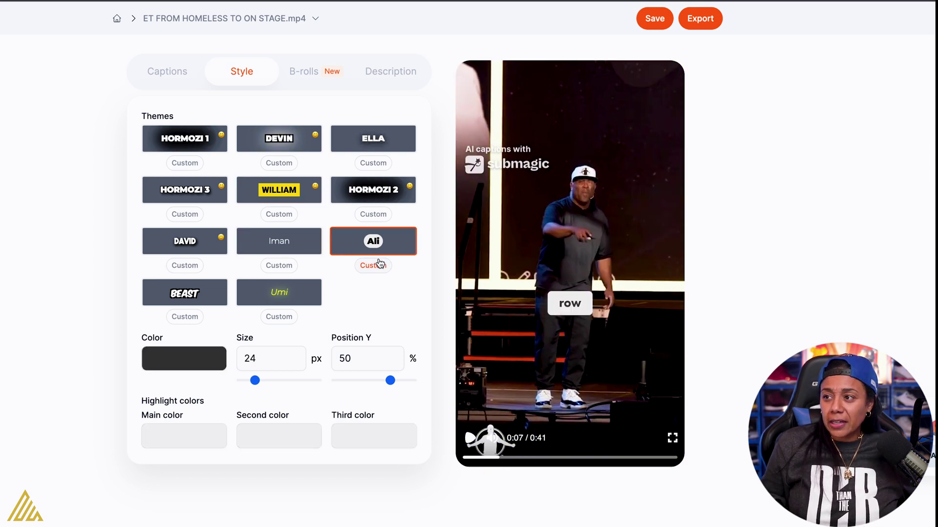
click(470, 439)
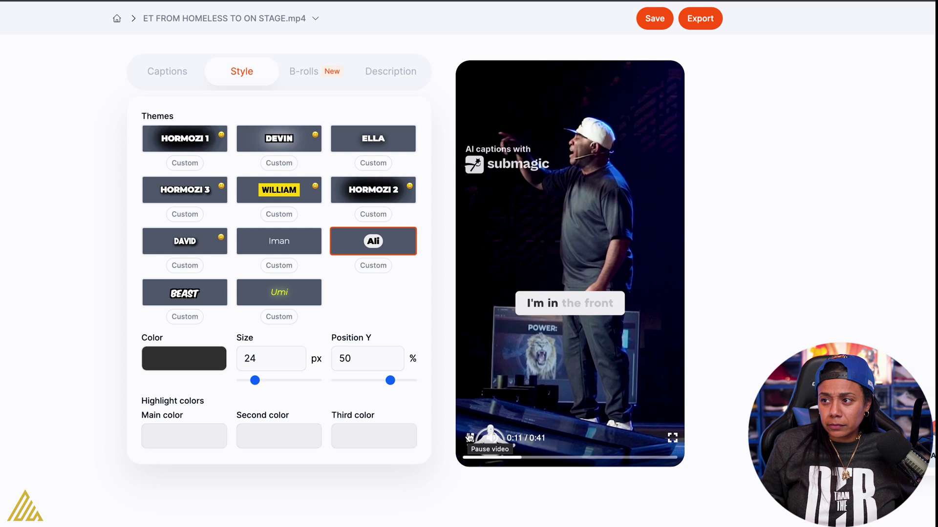
click(470, 438)
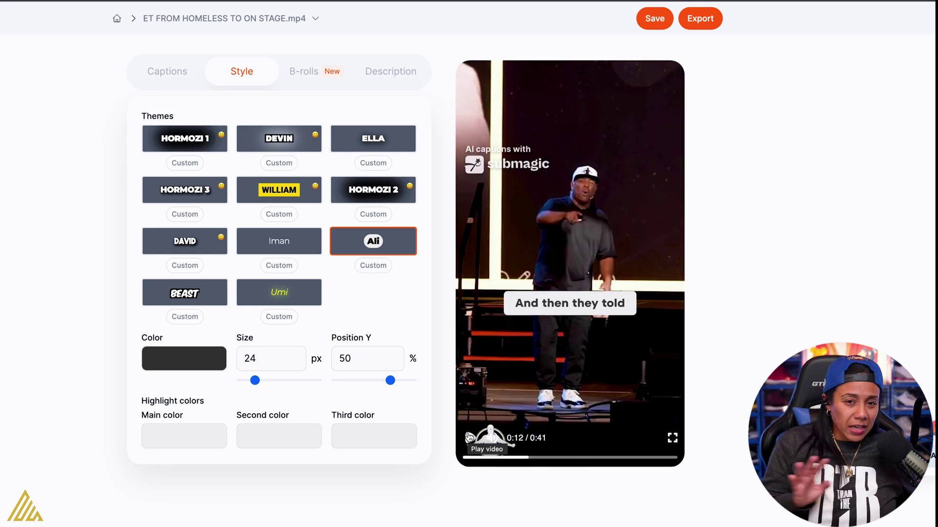
Reapply the William caption theme and play the stage video from the start to check the captions, then pause it.
click(273, 198)
click(464, 458)
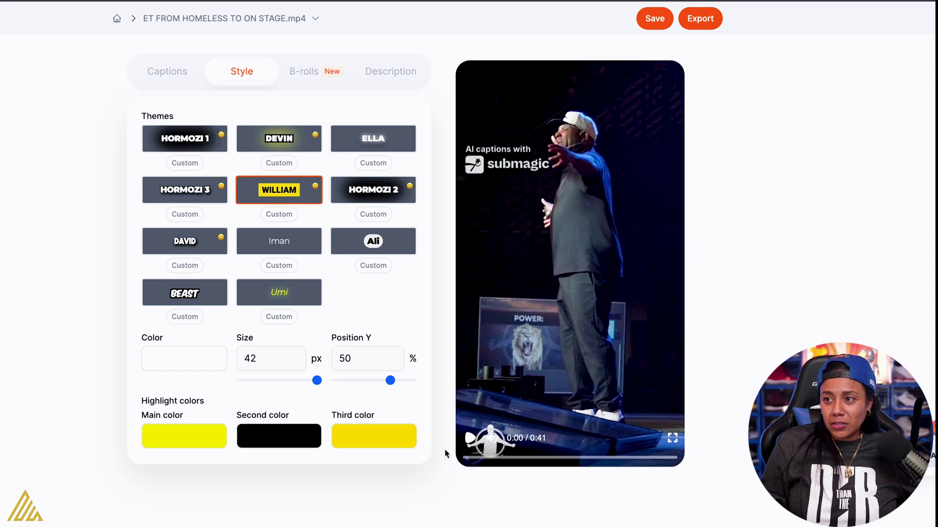
click(472, 438)
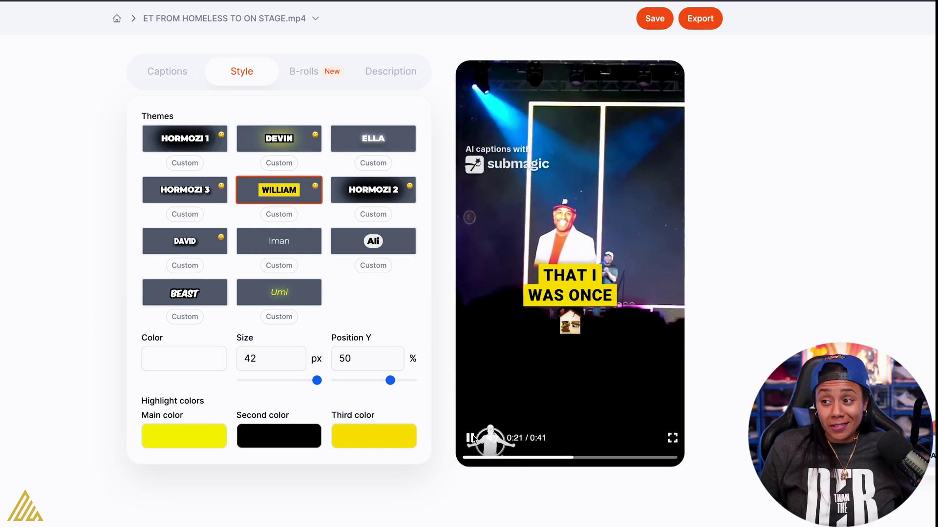
click(472, 439)
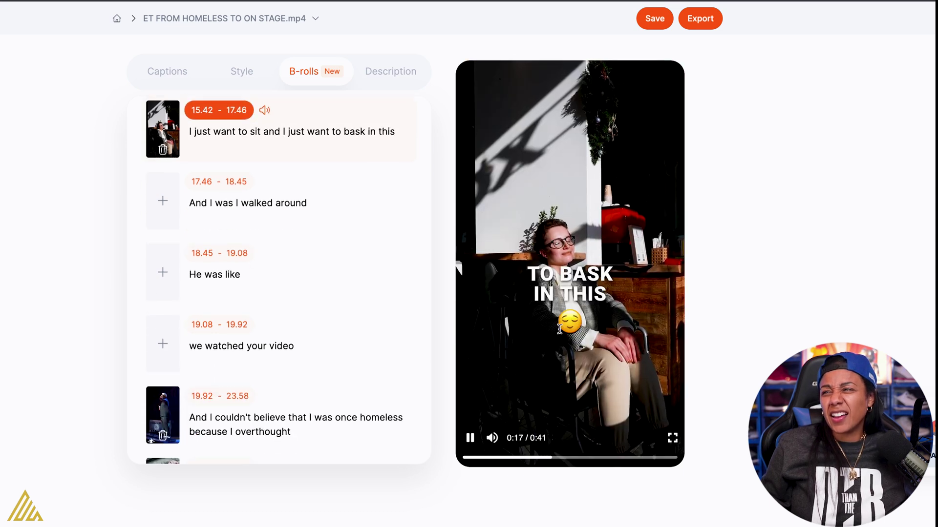
Pause on the "I was once homeless because I didn't believe in myself" B-roll and review the clips assigned from the first transcript line.
mouse_move(485, 449)
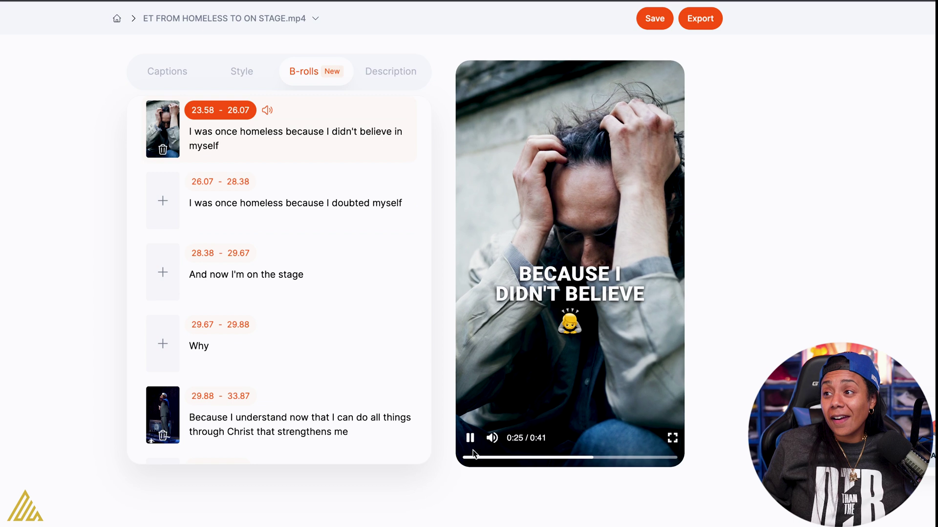
click(470, 438)
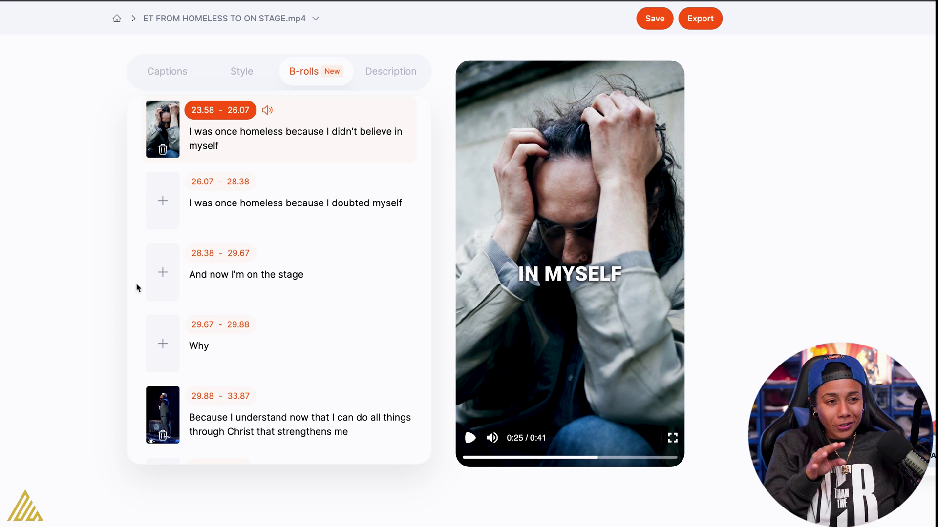
scroll(141, 286, up, 10)
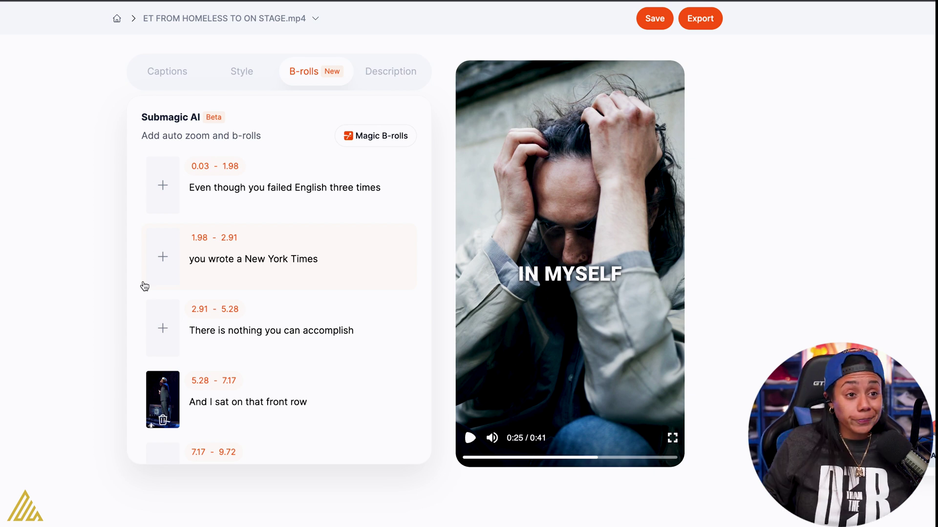
scroll(314, 271, down, 1)
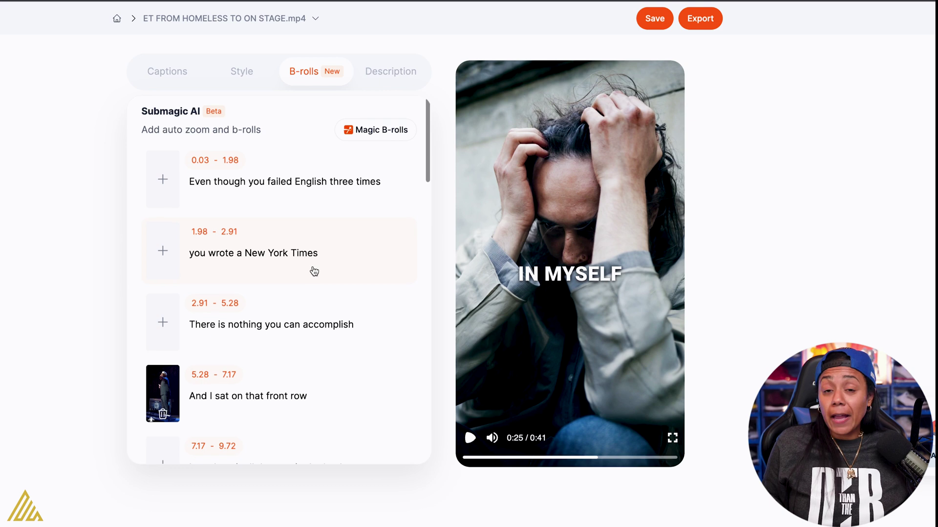
scroll(251, 268, down, 5)
scroll(251, 267, up, 2)
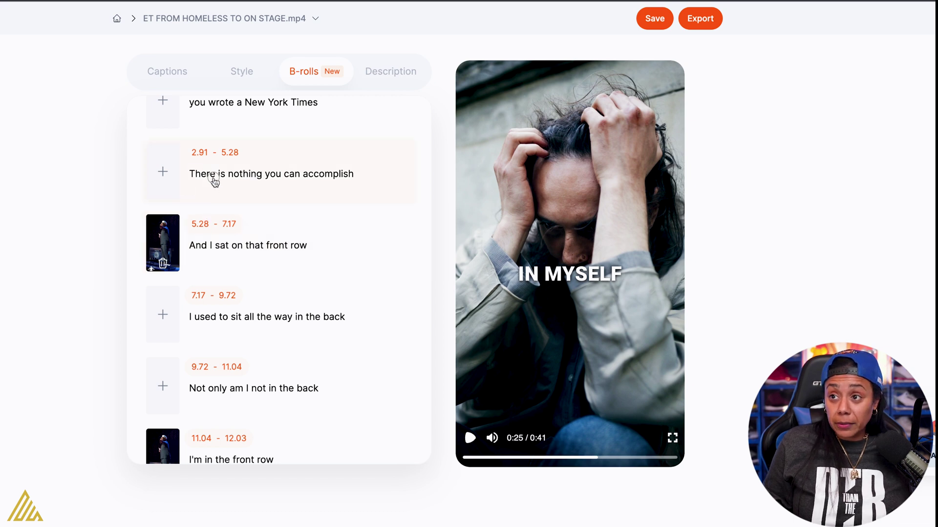
Open the clip settings for the "And I sat on that front row" line, play that segment, and move to "Not only am I not in the back".
click(207, 174)
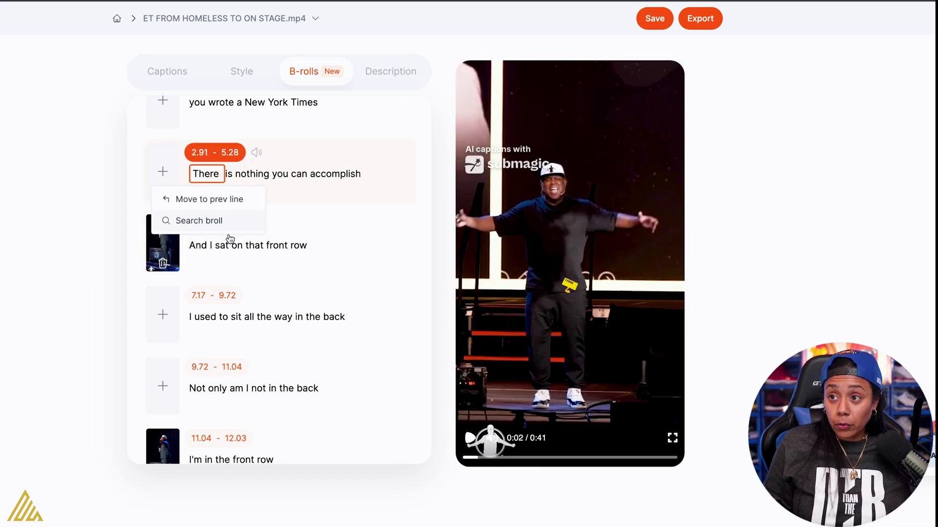
click(207, 227)
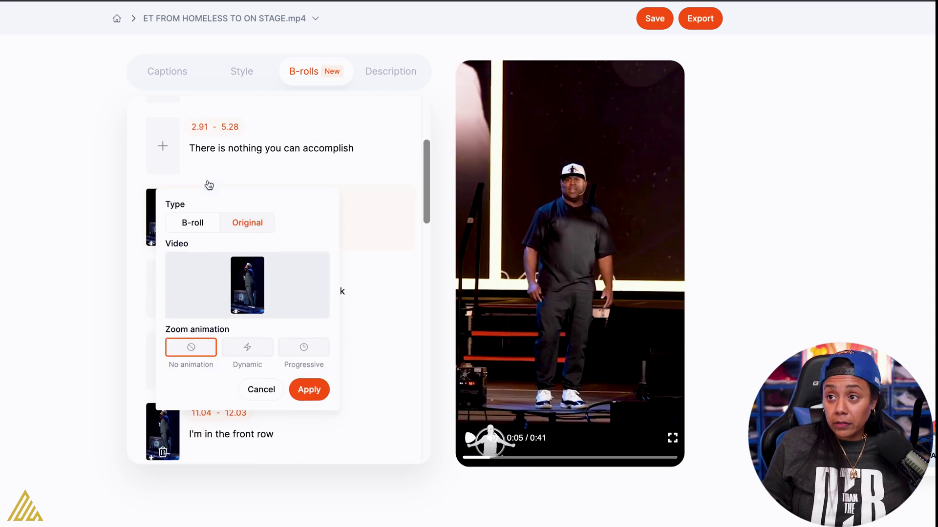
click(471, 439)
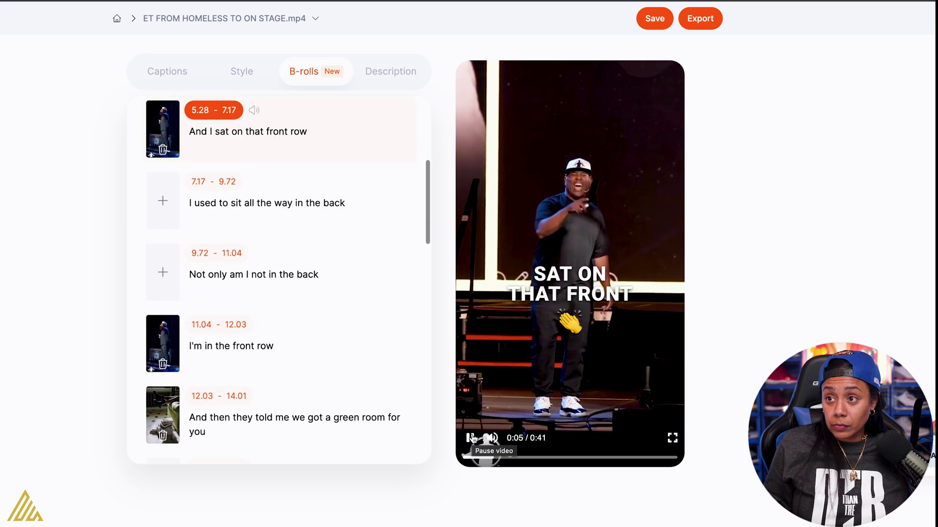
click(471, 438)
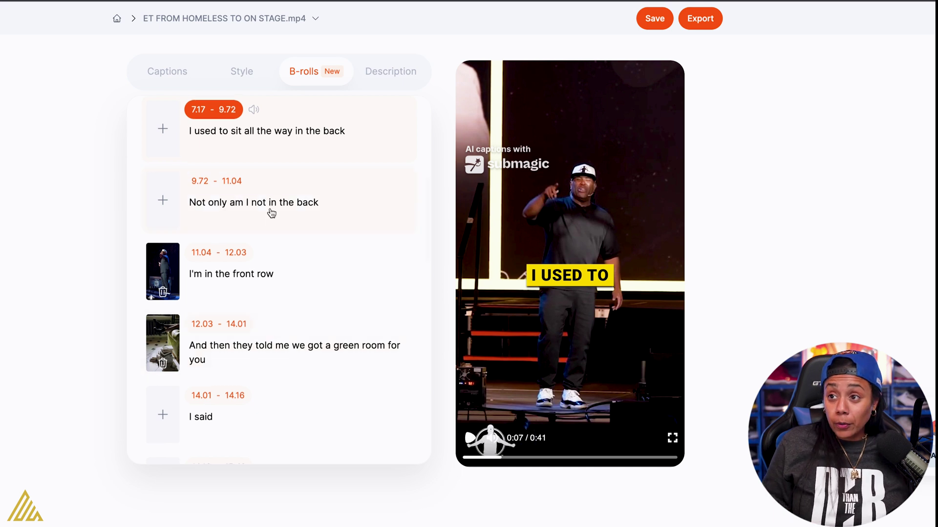
click(271, 213)
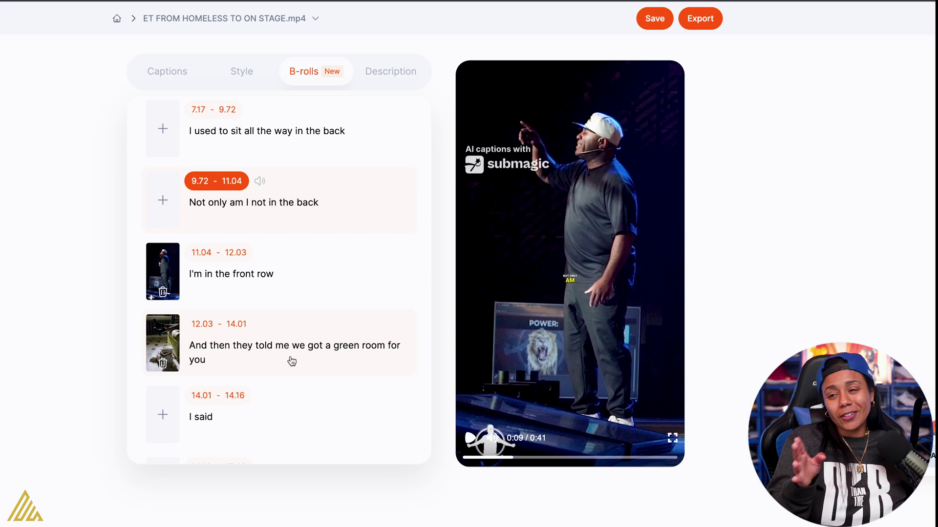
Jump to the "And then they told me we got a green room for you" line and play the video from there.
scroll(292, 361, down, 5)
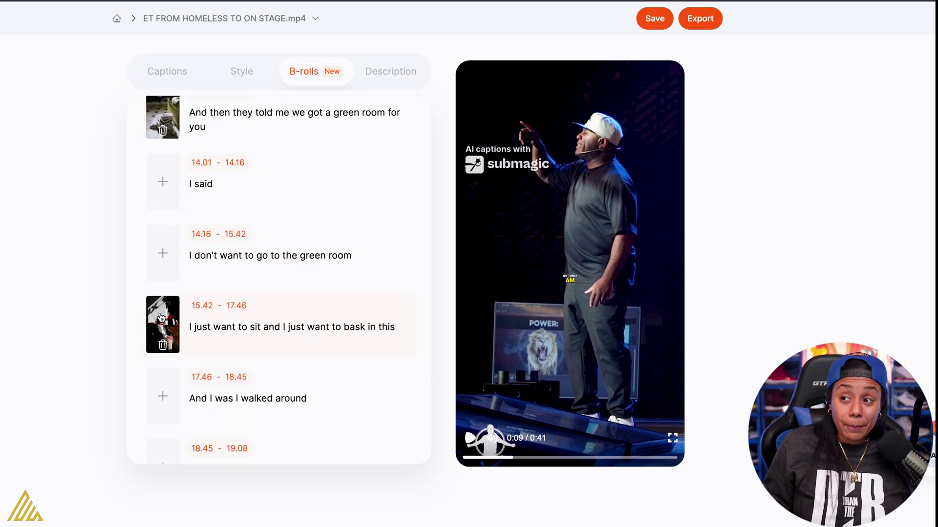
click(196, 138)
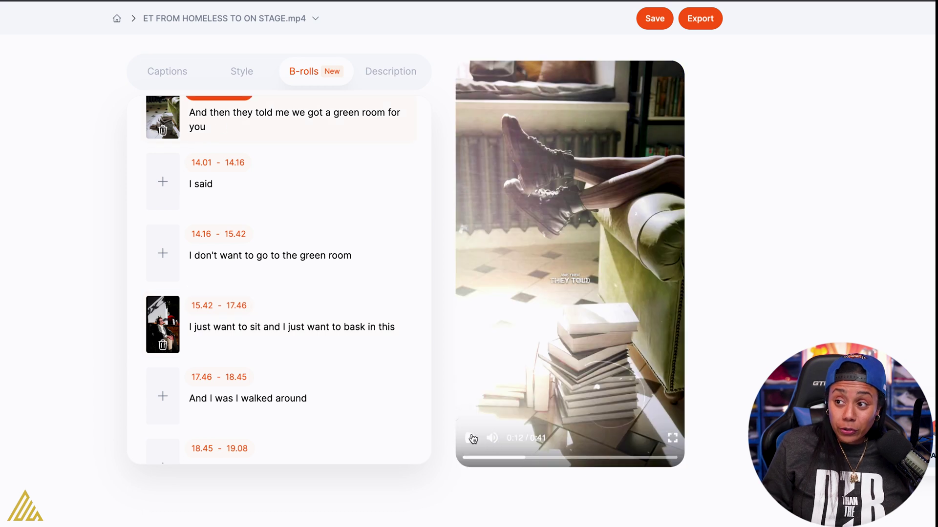
click(470, 438)
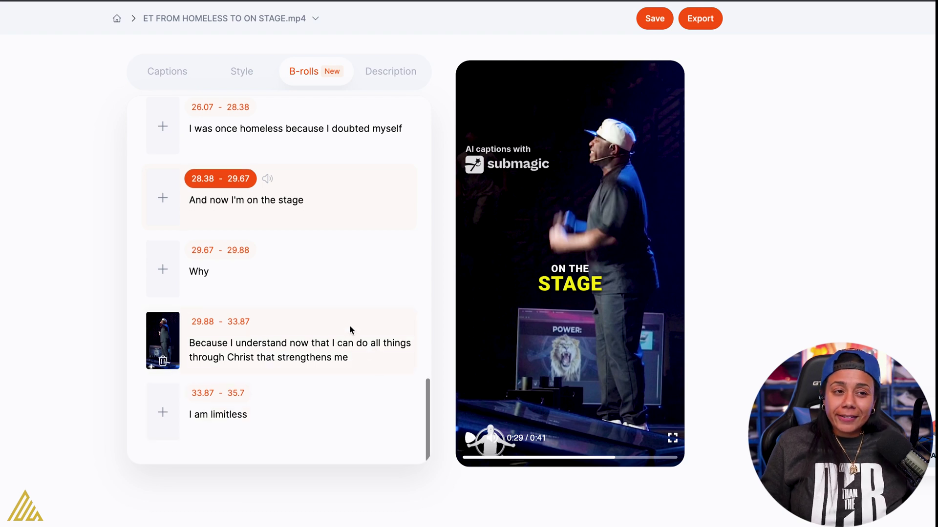
Audition the Pop and Whoosh Fire transition sounds on "I'm in the front row", raise the volume to about half, and choose Camera Focus.
scroll(301, 321, up, 10)
scroll(300, 321, up, 5)
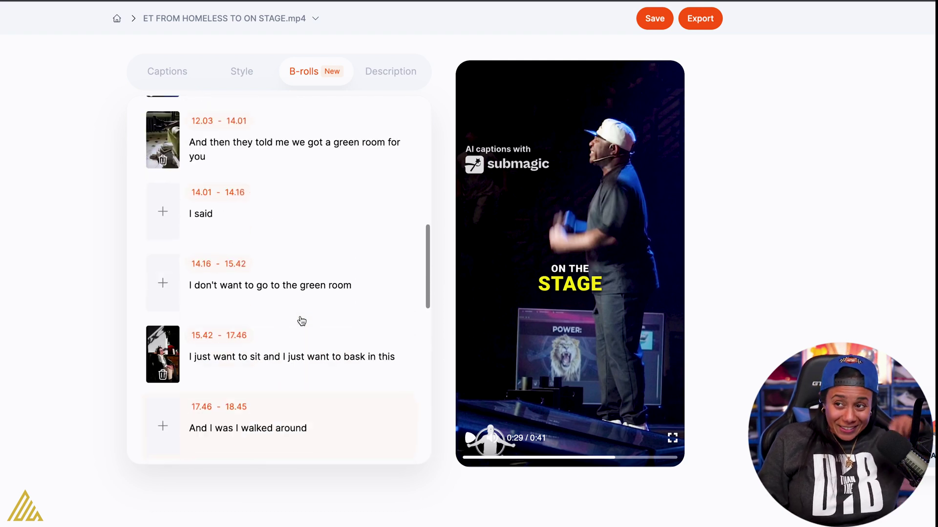
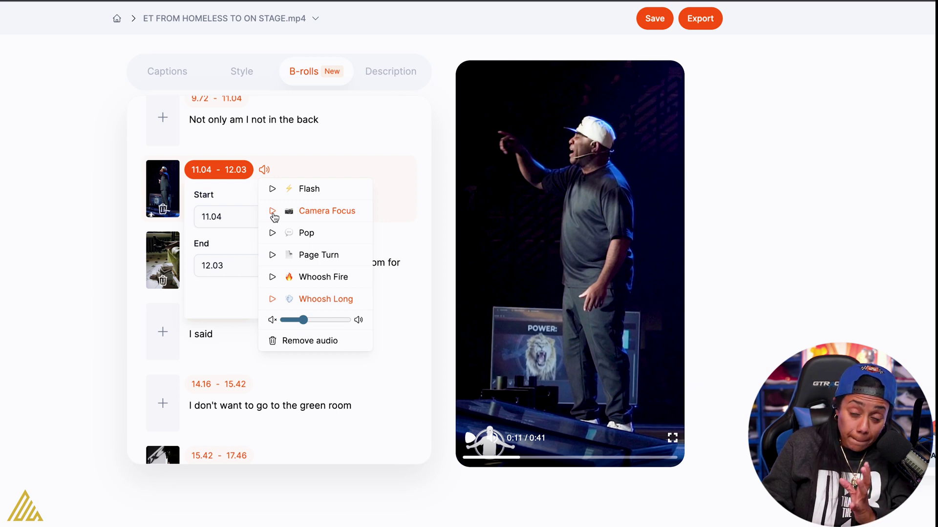
click(273, 233)
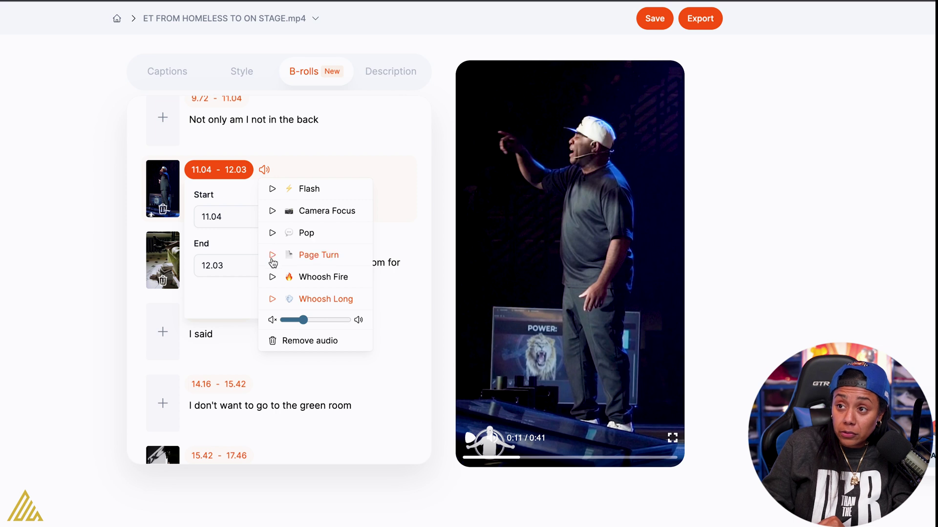
click(273, 279)
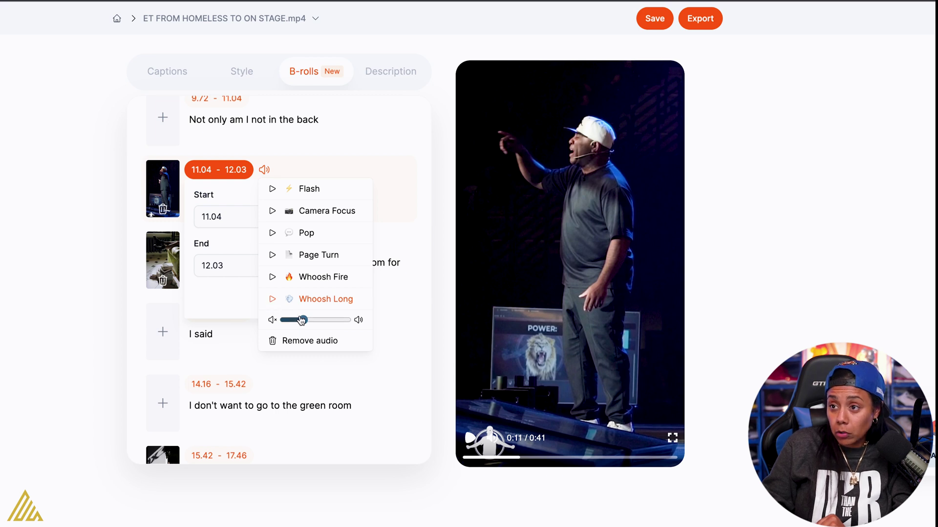
drag(301, 320, 288, 320)
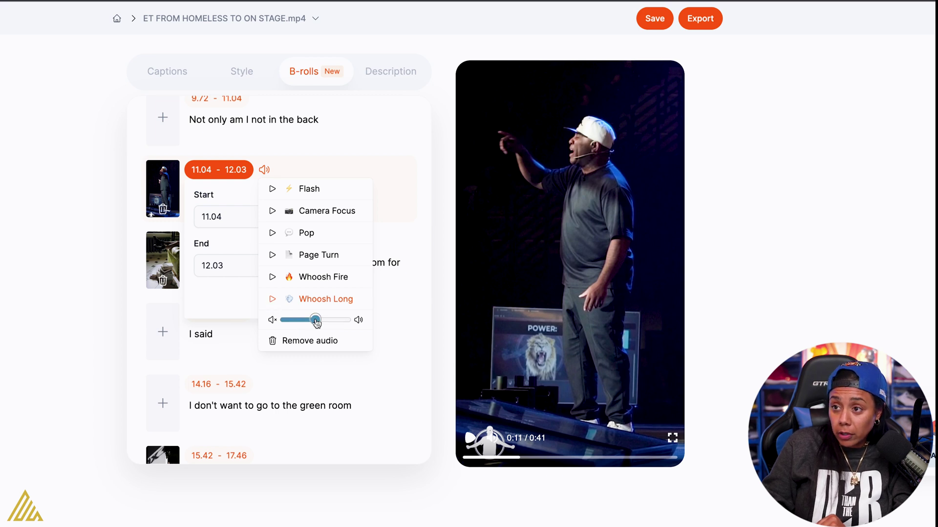
click(265, 171)
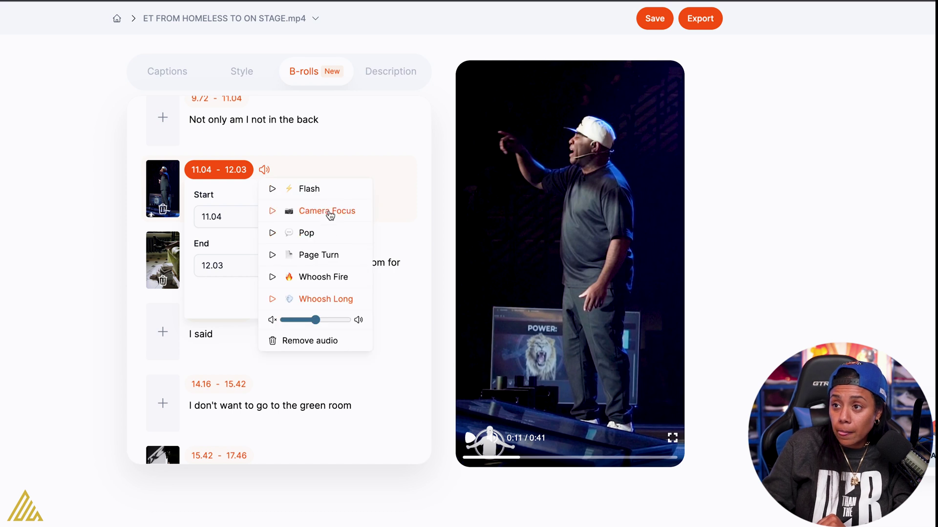
click(331, 215)
Play the video from the "Not only am I not in the back" line and pause it at 0:14.
scroll(294, 220, up, 3)
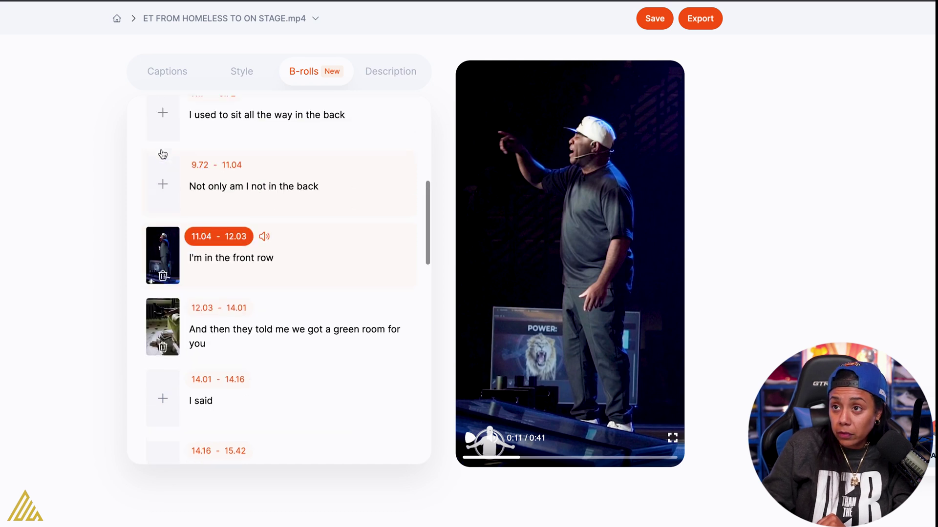
click(223, 195)
click(472, 439)
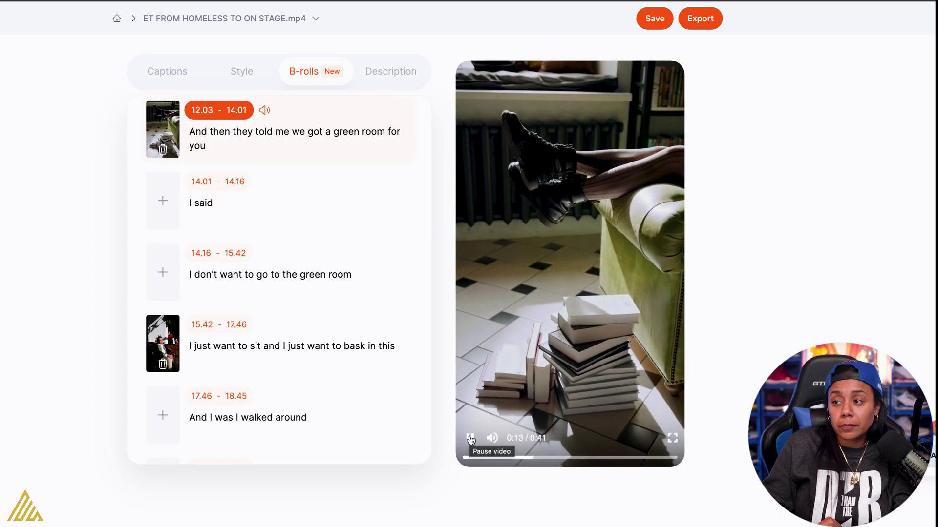
click(471, 439)
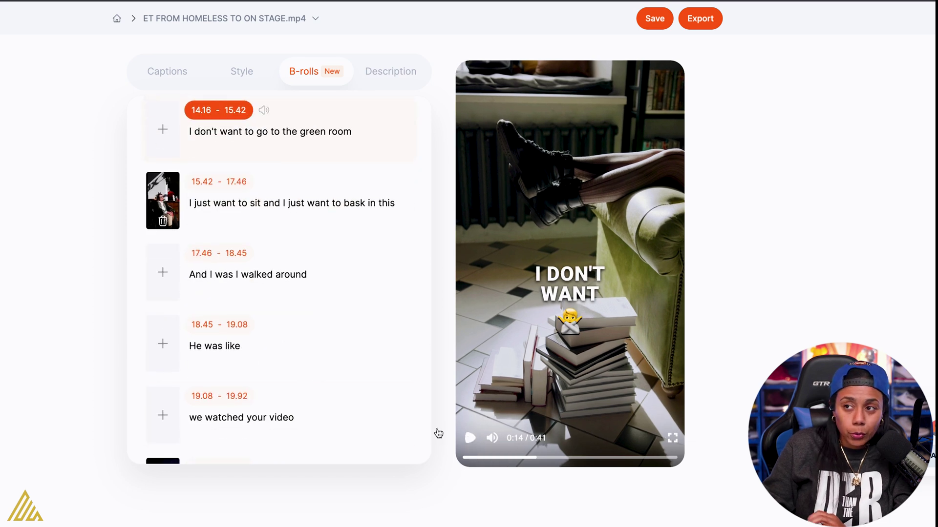
Add the Whoosh Fire transition sound to the opening line "Even though you failed English three times" at nearly full volume.
scroll(253, 177, up, 15)
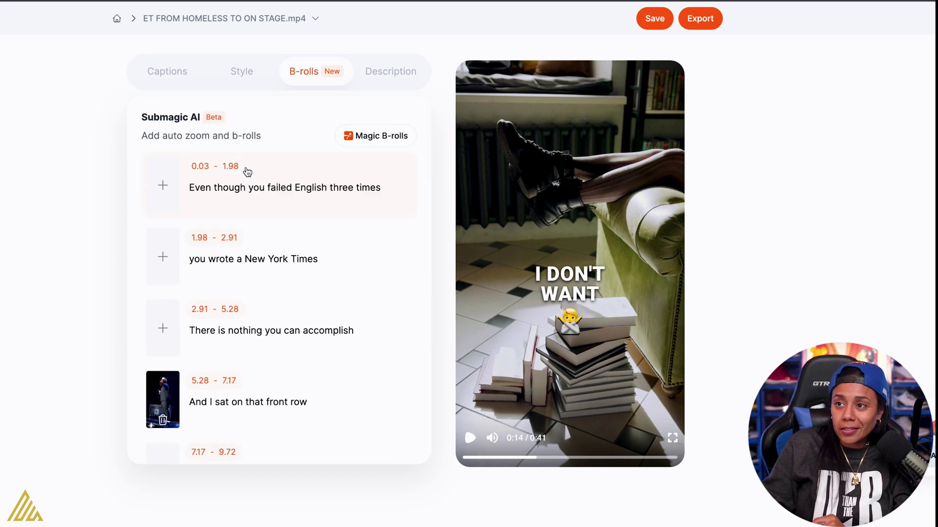
click(254, 169)
click(255, 168)
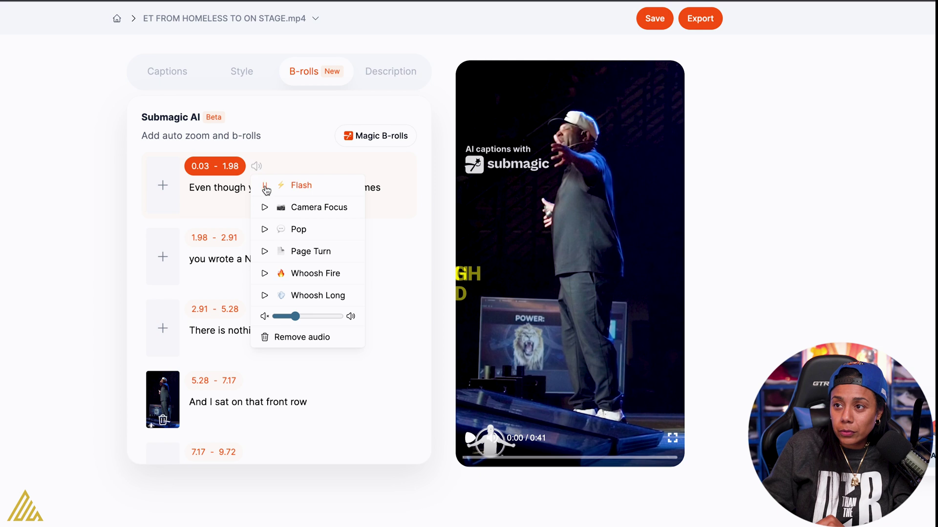
click(268, 274)
click(256, 167)
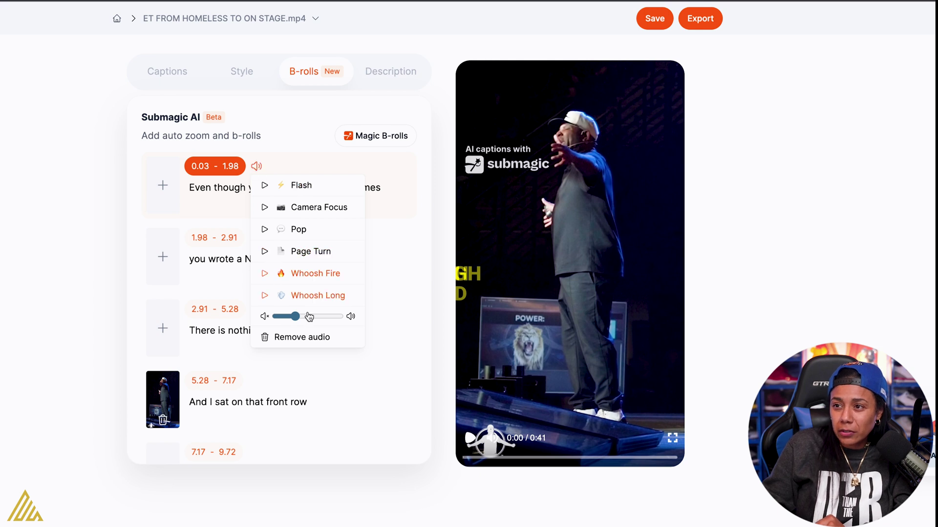
click(265, 230)
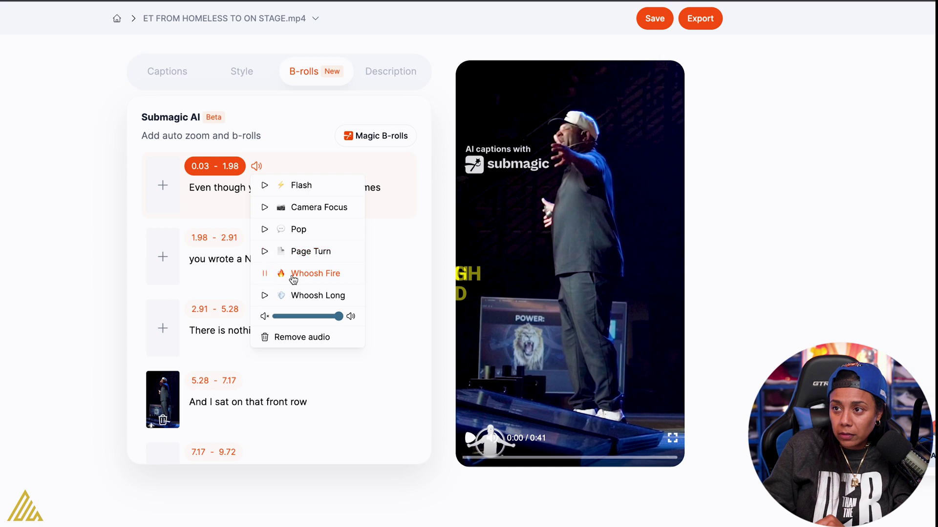
Play the opening line, rewind to the start to hear it again, and pause at 0:03.
click(470, 438)
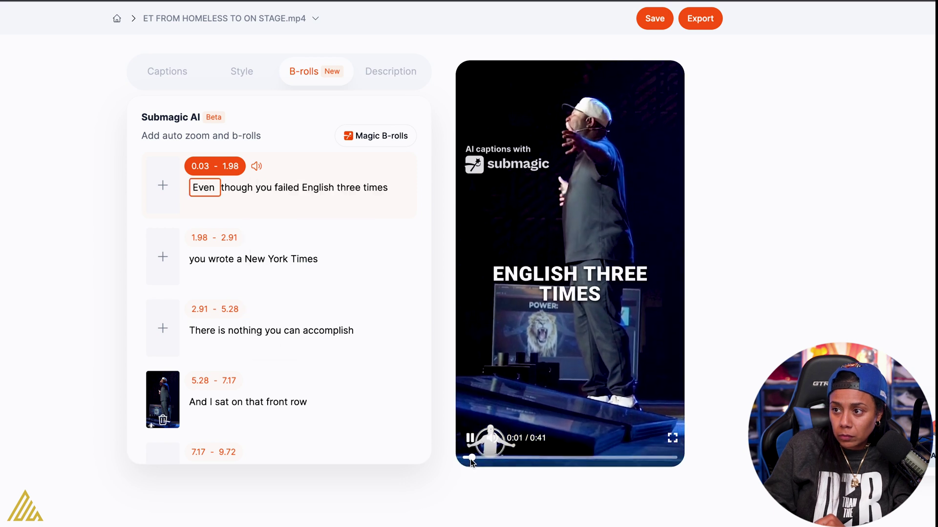
drag(471, 459, 453, 459)
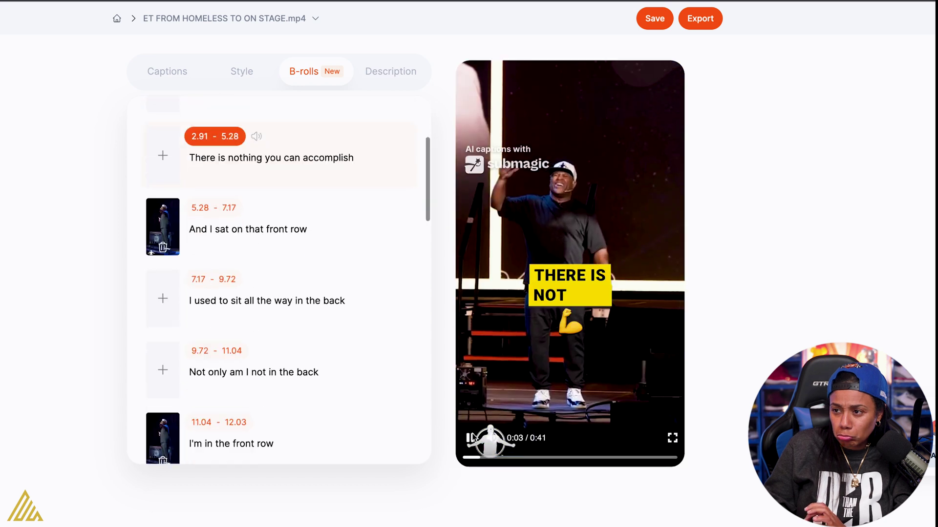
click(470, 438)
Switch the opening line's transition sound to Flash and play it back, pausing on "you wrote a New York Times".
scroll(284, 131, up, 4)
click(251, 177)
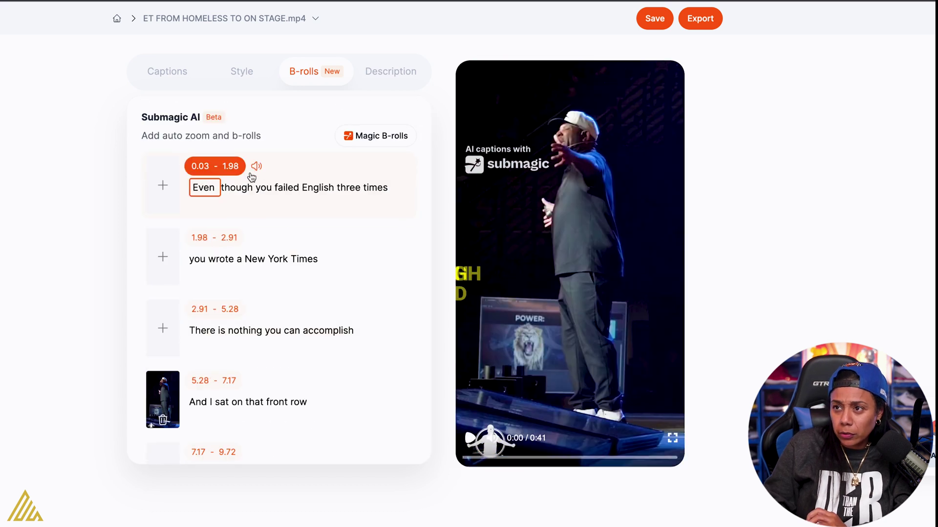
click(257, 167)
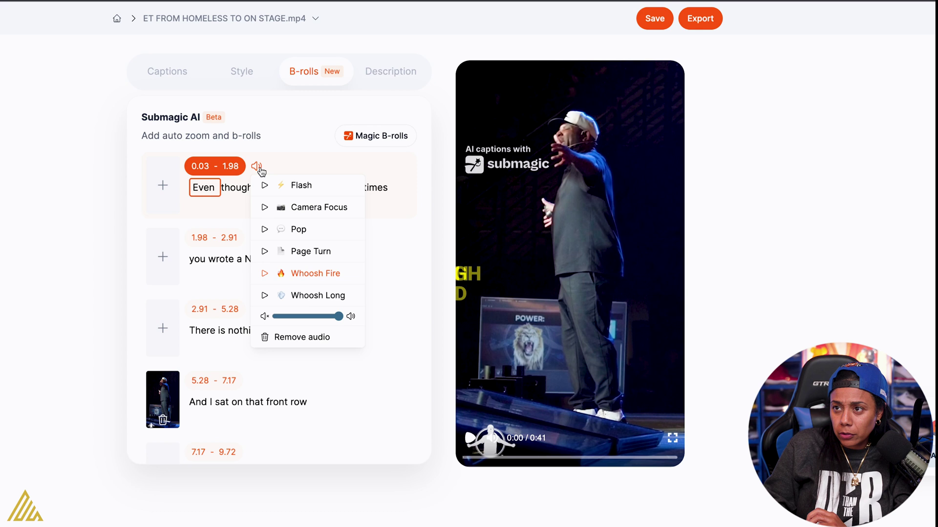
click(323, 210)
click(289, 185)
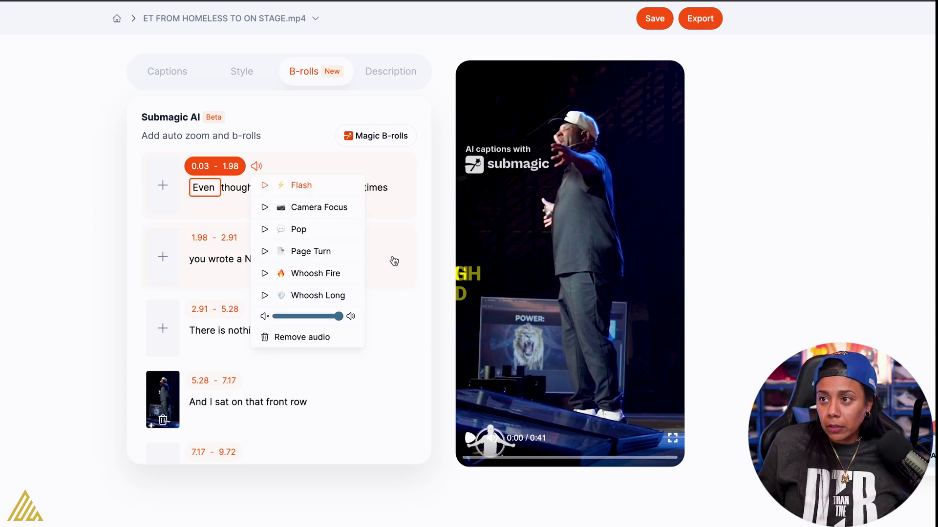
click(470, 438)
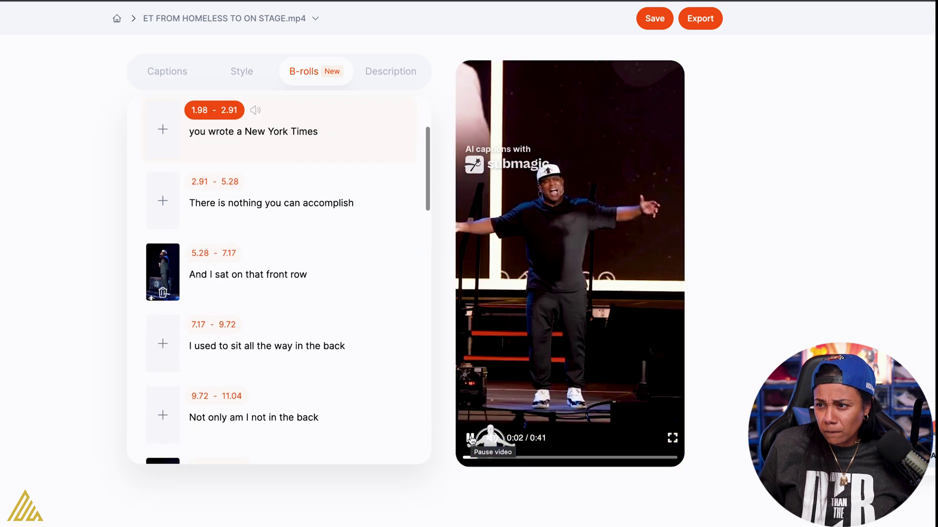
click(470, 438)
Reopen the opening line's transition sounds and audition Whoosh Fire again.
scroll(263, 181, up, 3)
click(262, 173)
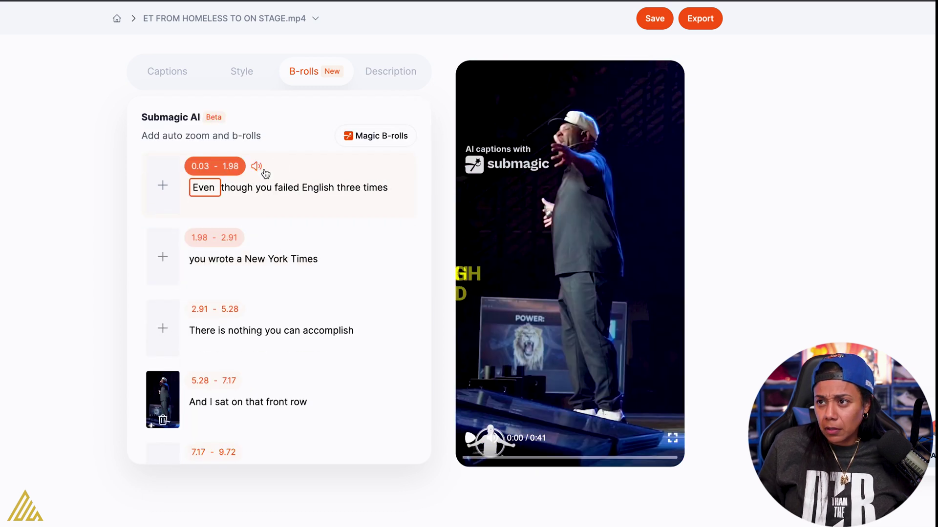
click(256, 166)
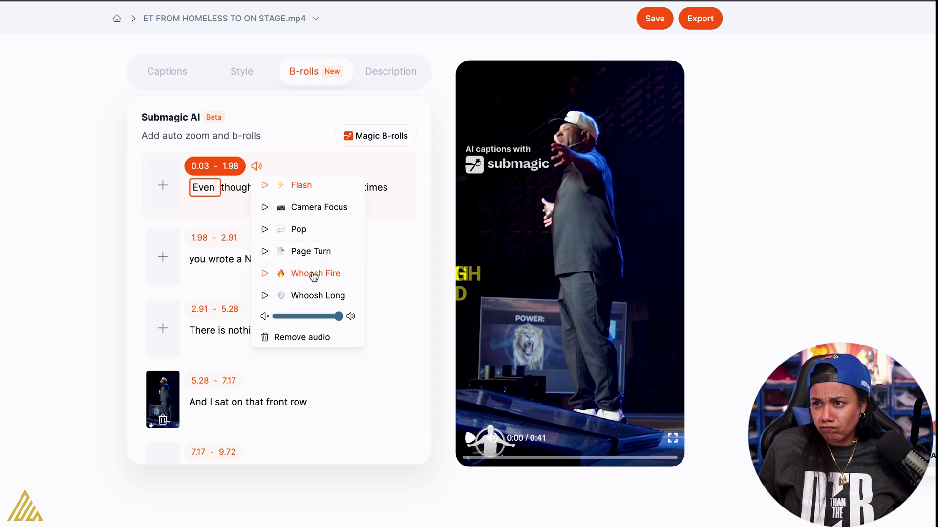
click(267, 276)
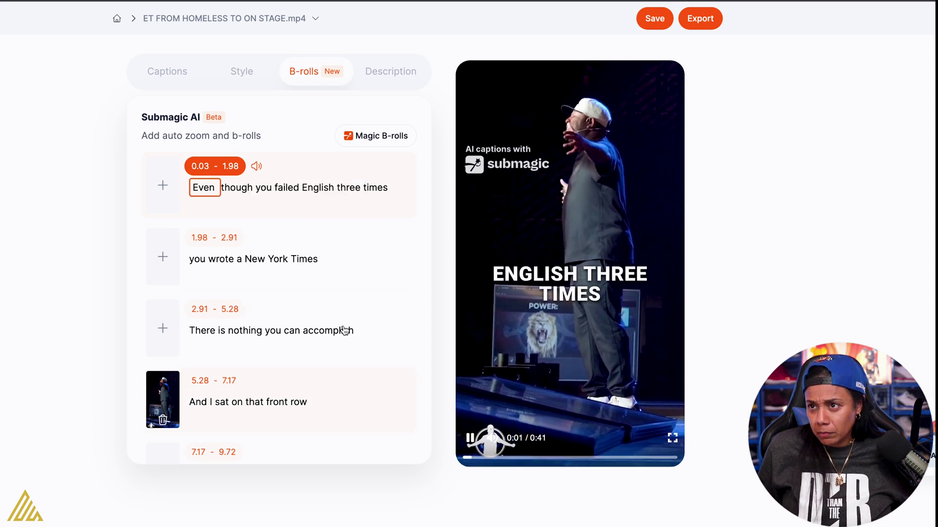
Play the video through "you wrote a New York Times" and pause on "There is nothing you can accomplish".
scroll(251, 173, up, 2)
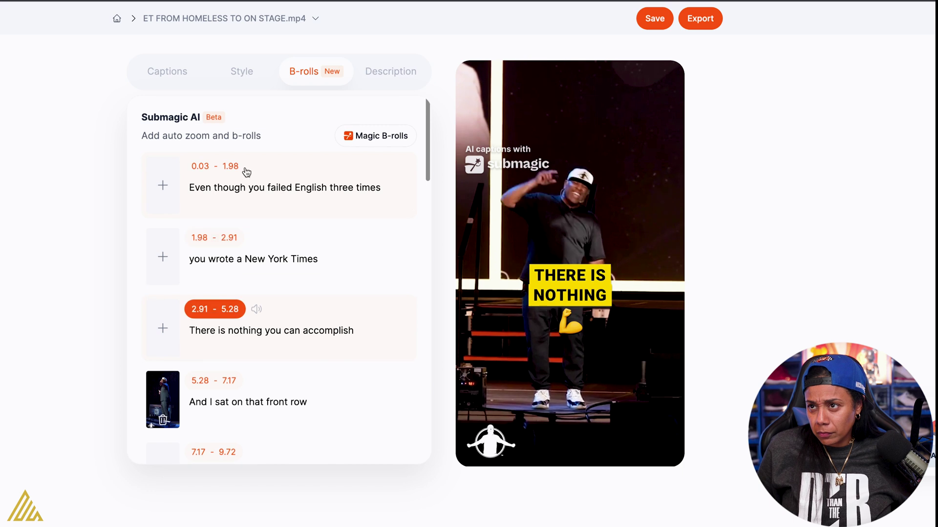
click(468, 439)
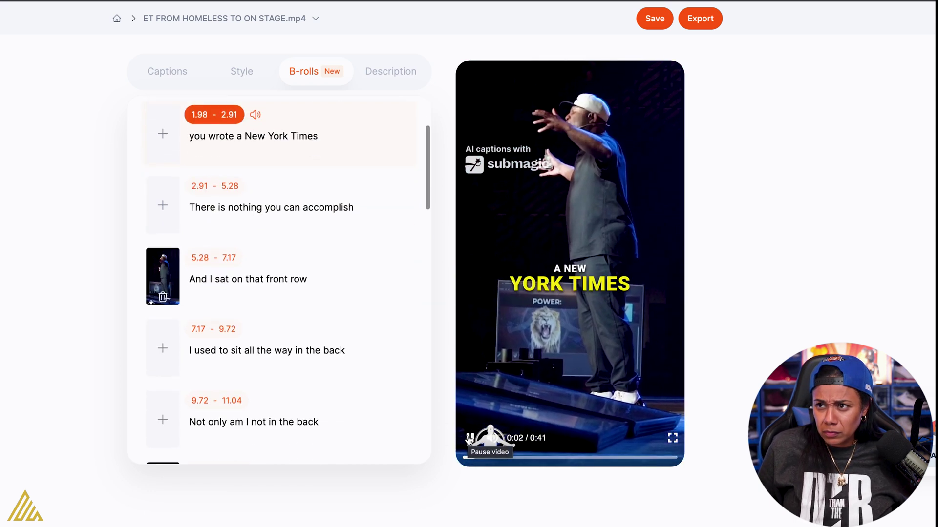
click(469, 439)
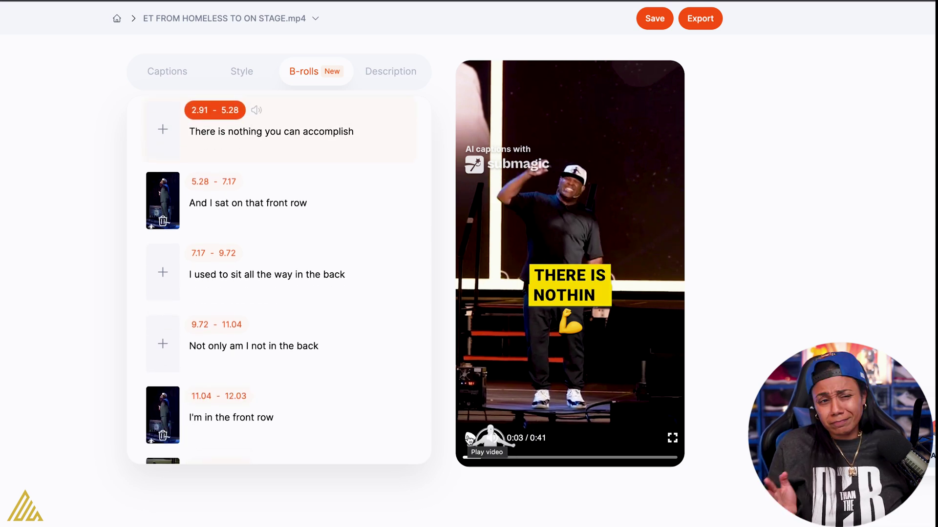
Open the transition sounds for "There is nothing you can accomplish", raise the volume to about 60%, and close the options.
scroll(307, 290, up, 5)
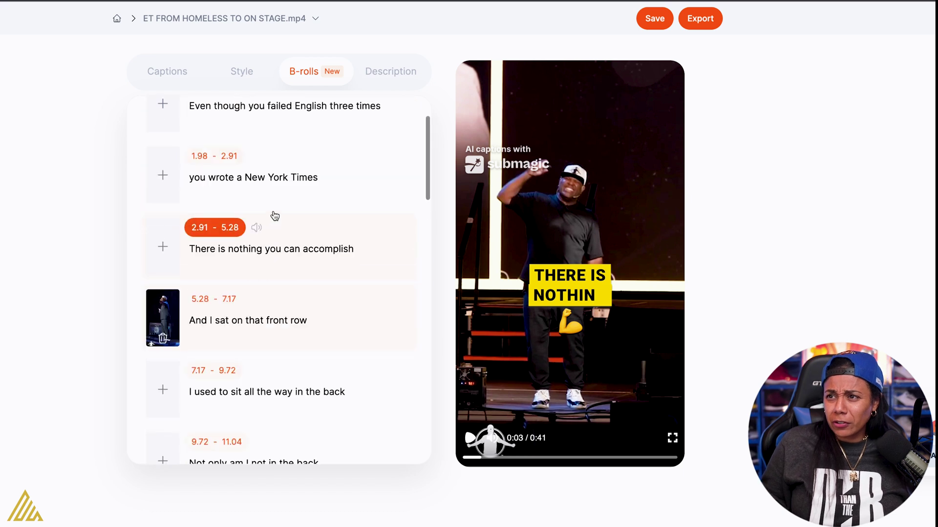
click(254, 305)
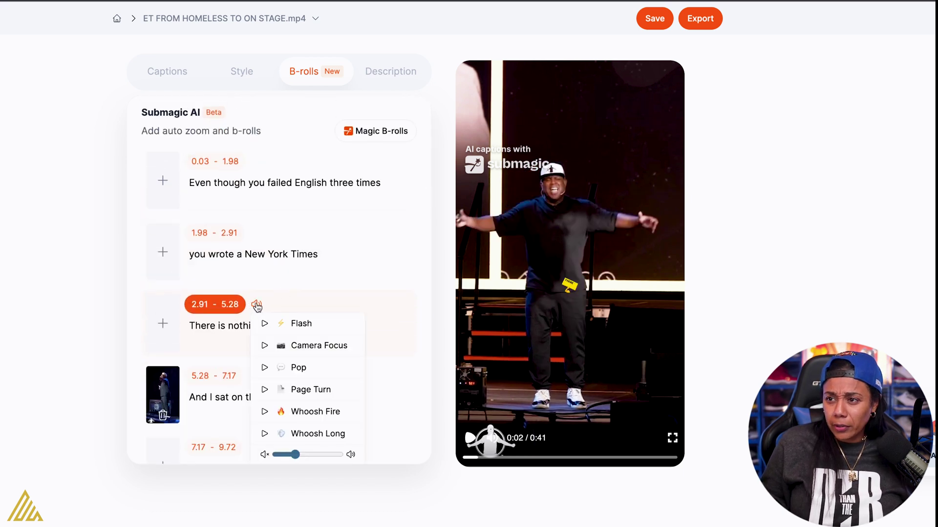
scroll(300, 334, down, 3)
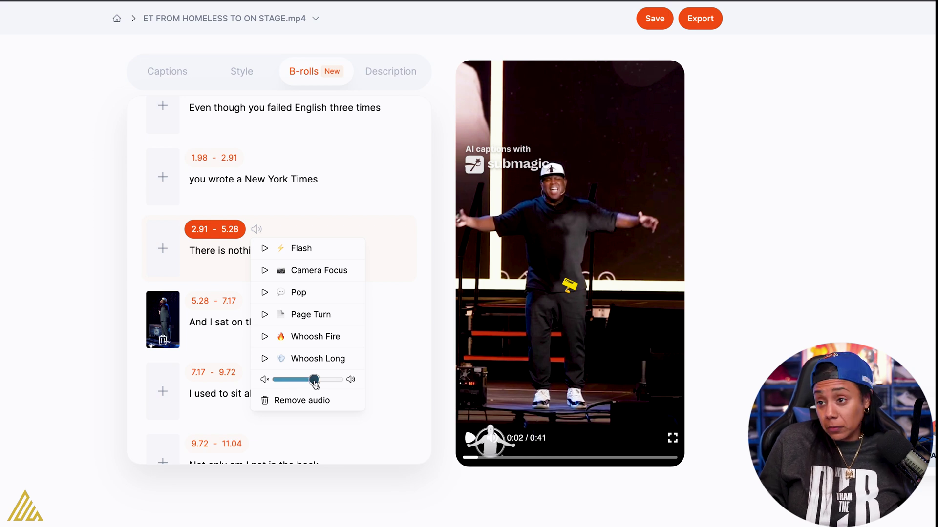
click(288, 325)
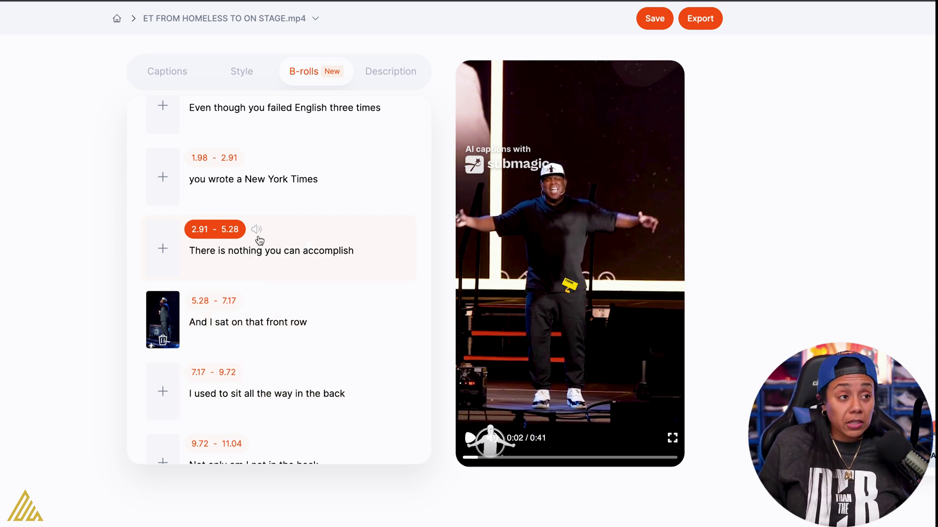
scroll(293, 235, up, 3)
scroll(329, 230, down, 15)
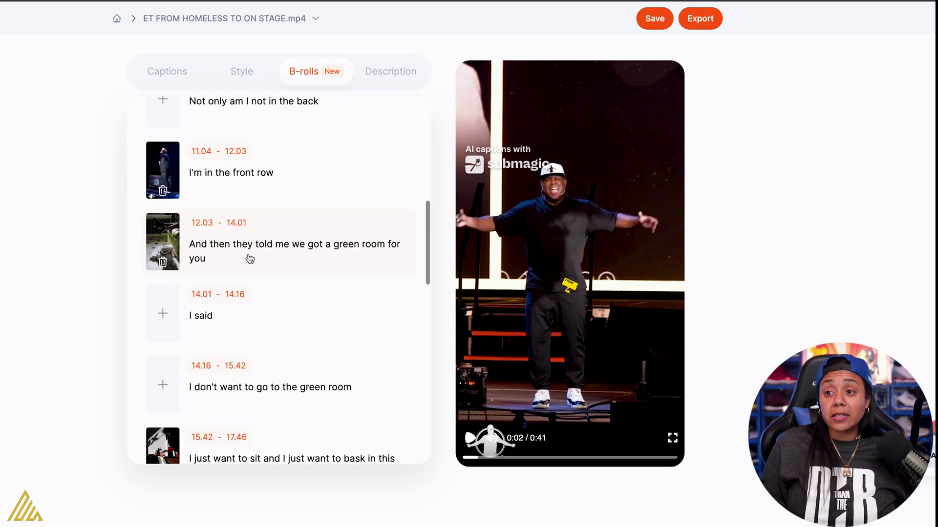
scroll(138, 270, down, 3)
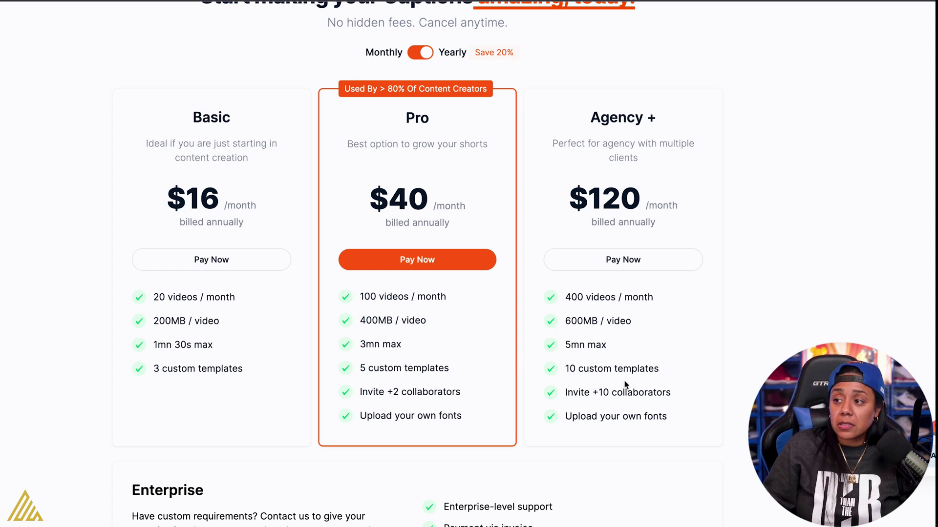
Review the yearly prices and limits of the Basic, Pro and Agency + plans.
scroll(596, 428, down, 1)
scroll(498, 392, up, 3)
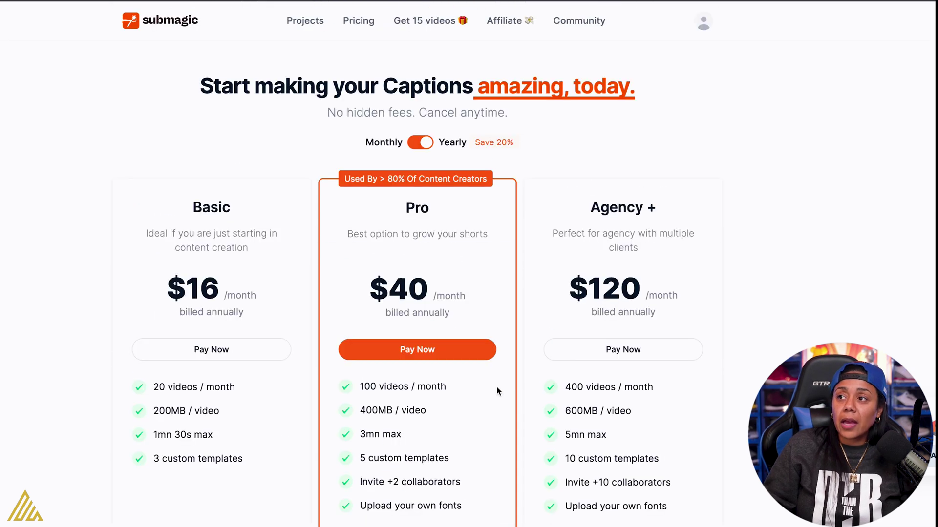